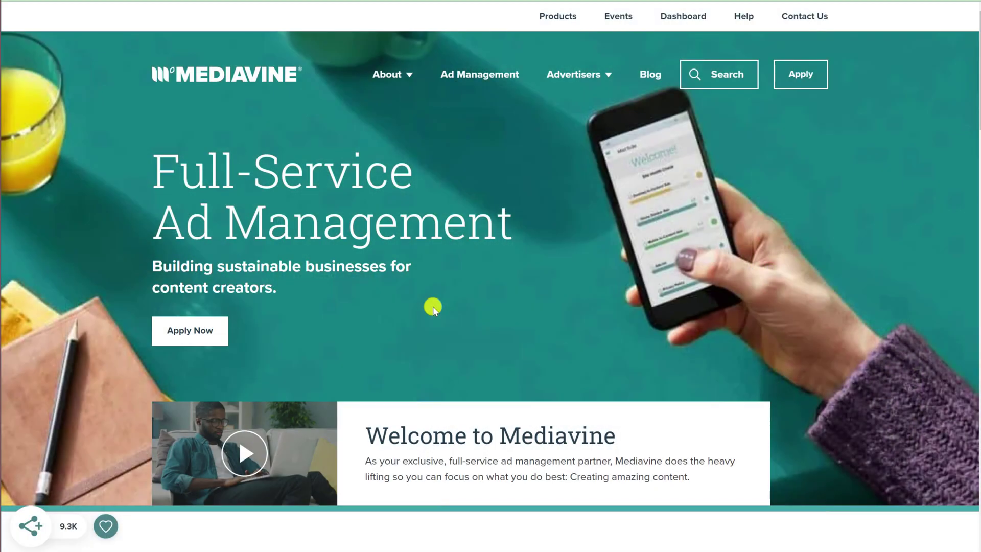
- Open the Mediavine application form with Apply Now
left_click(200, 342)
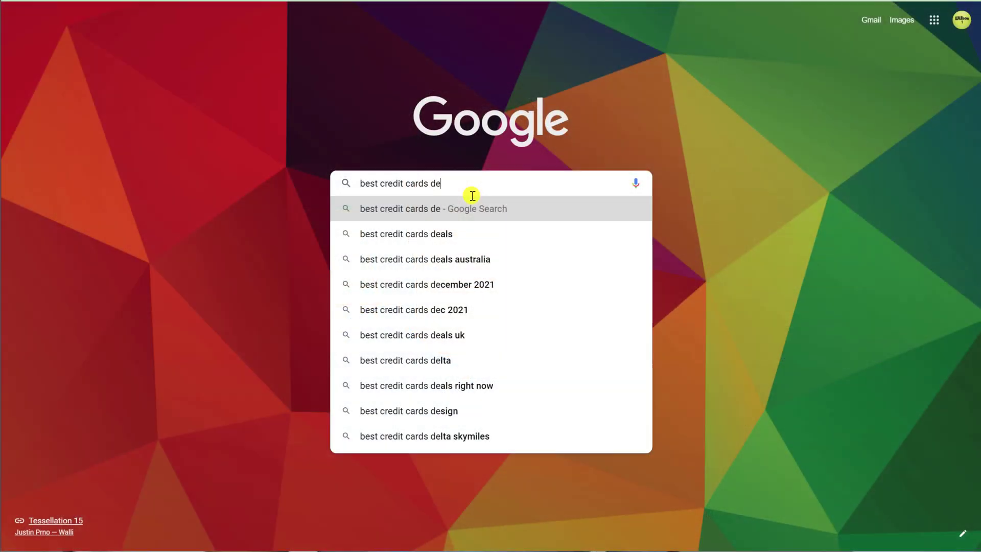
- Search Google for 'best credit cards deals' and open the Point Hacks credit card offers article
type("als")
key("Return")
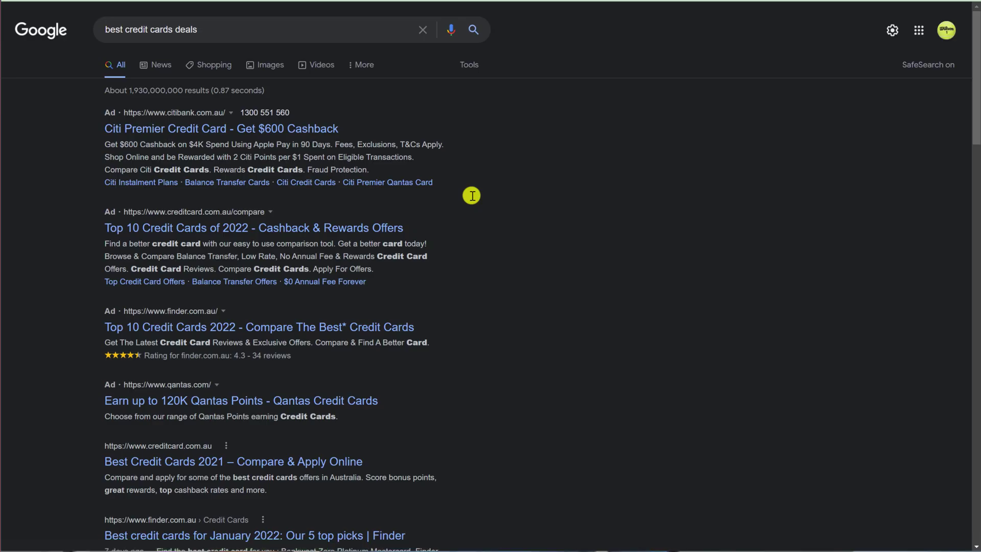
scroll(365, 273, "down", 8)
left_click(415, 347)
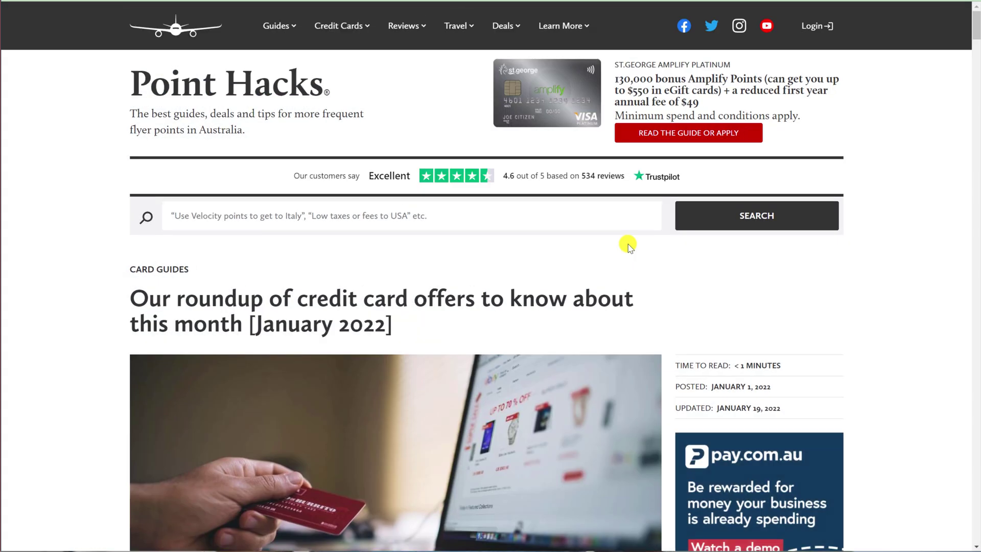
scroll(628, 245, "down", 3)
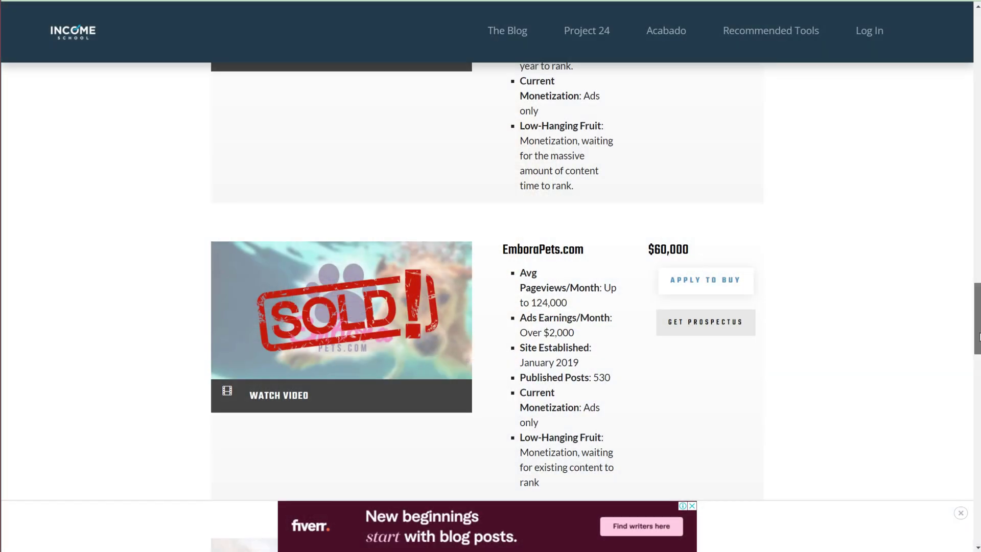
- Scroll up to the sold CamperReport.com listing ($321,326, $8,684 monthly ad earnings)
left_click_drag(978, 337, 977, 285)
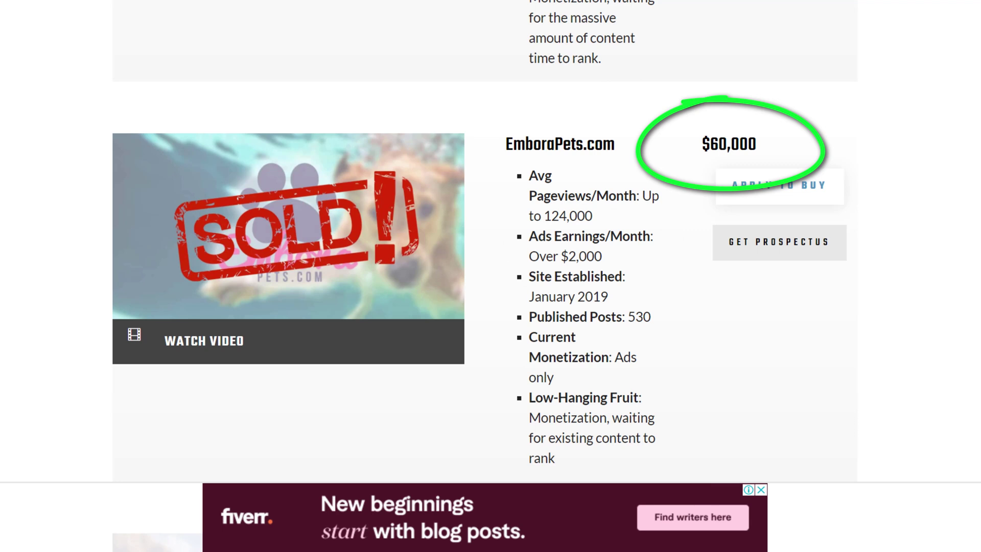
scroll(490, 276, "up", 5)
scroll(490, 276, "up", 3)
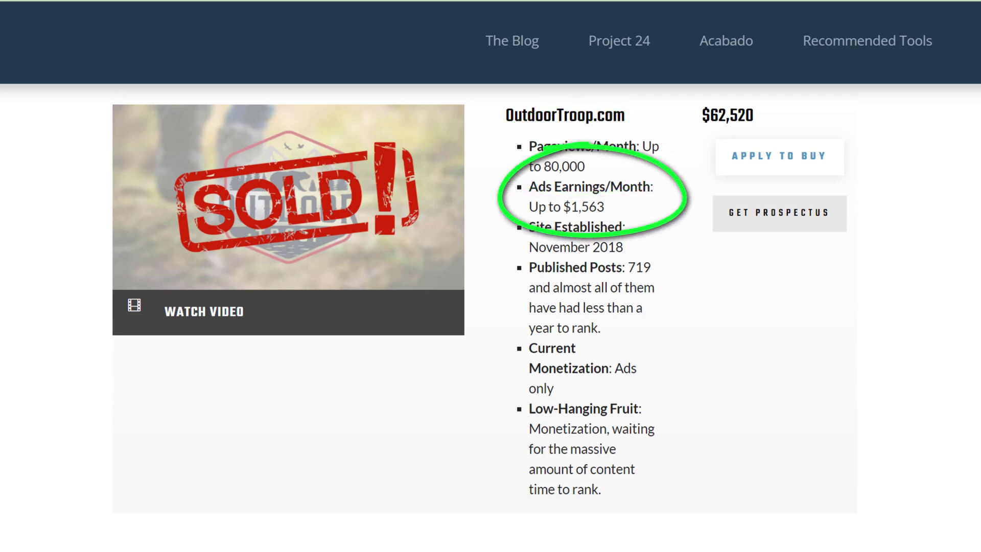
scroll(491, 276, "up", 8)
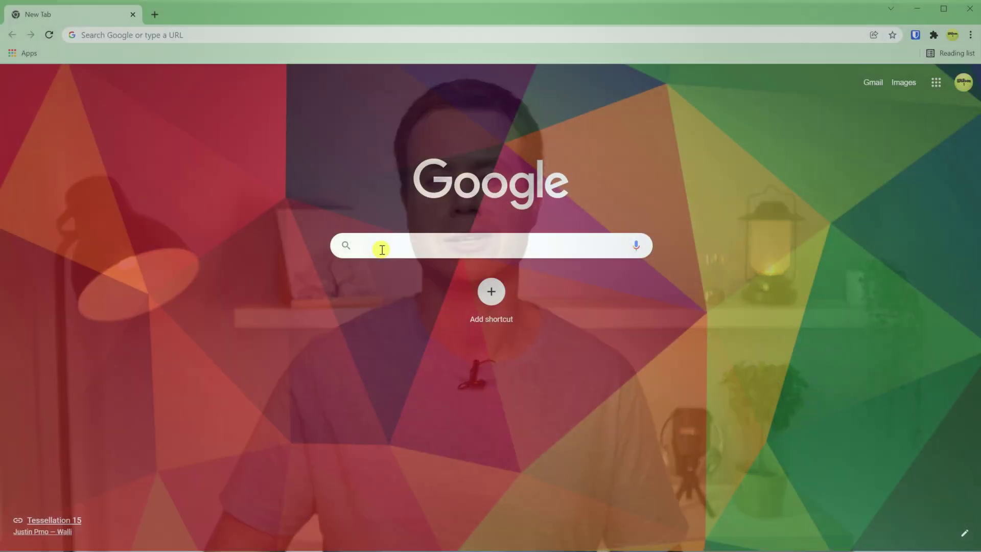
- Go to similarweb.com and analyze the traffic for theverge.com
type("similarweb.com")
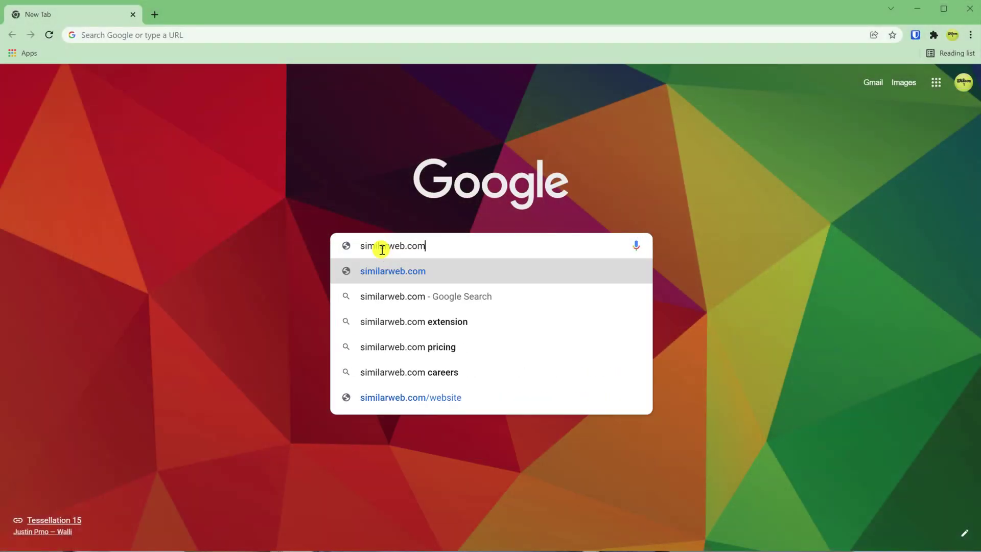
key("Return")
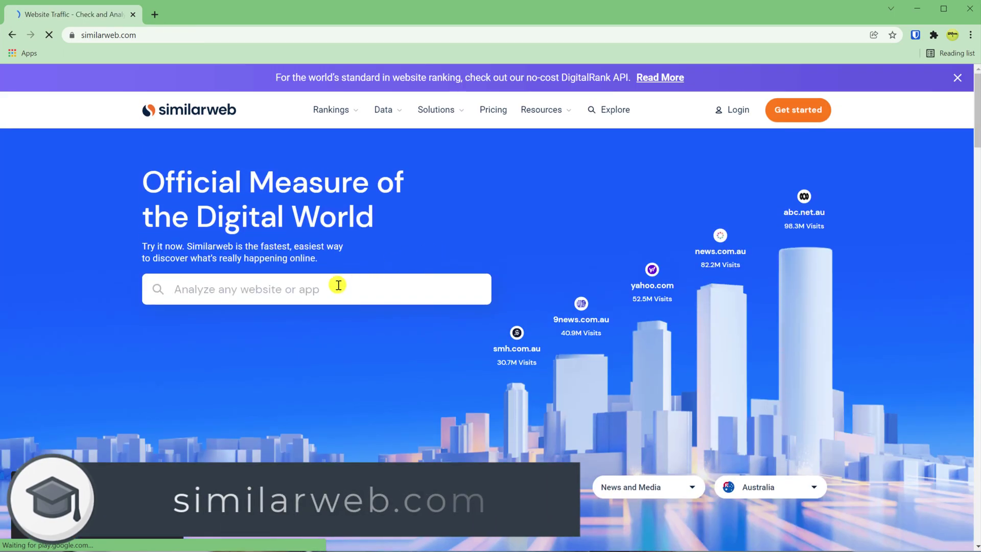
left_click(337, 284)
type("theverge.com")
key("Return")
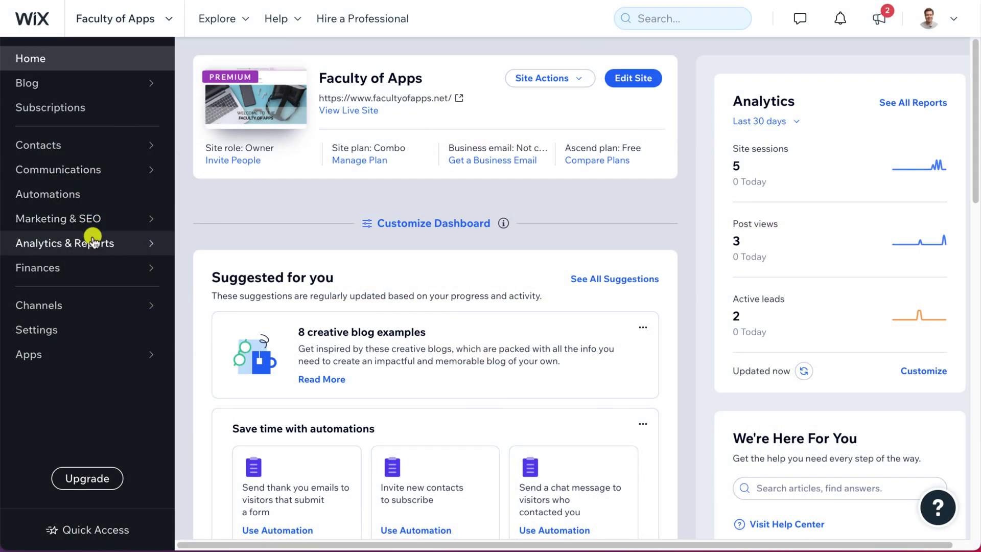
- View the Traffic Overview report under Analytics & Reports, then start the Get found on Google step
mouse_move(91, 241)
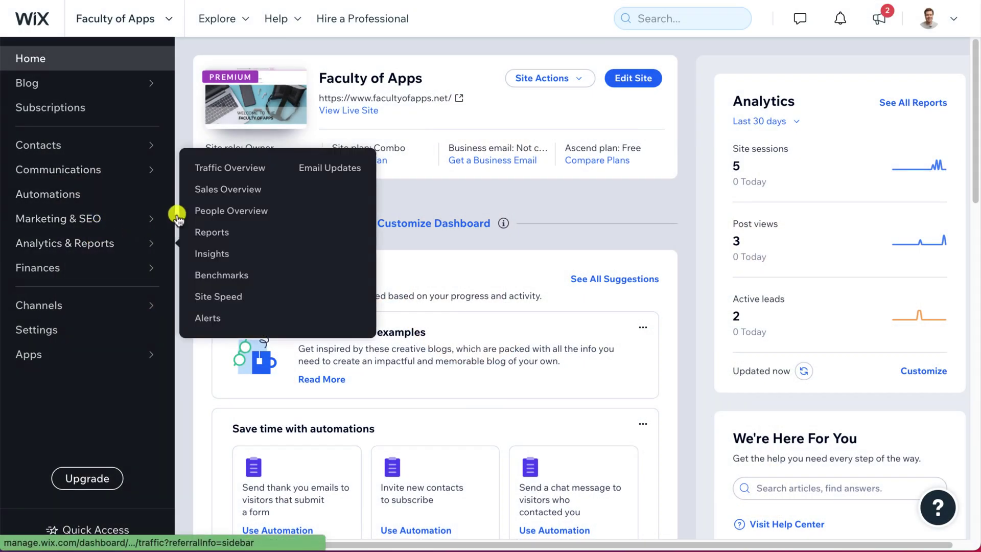
left_click(212, 168)
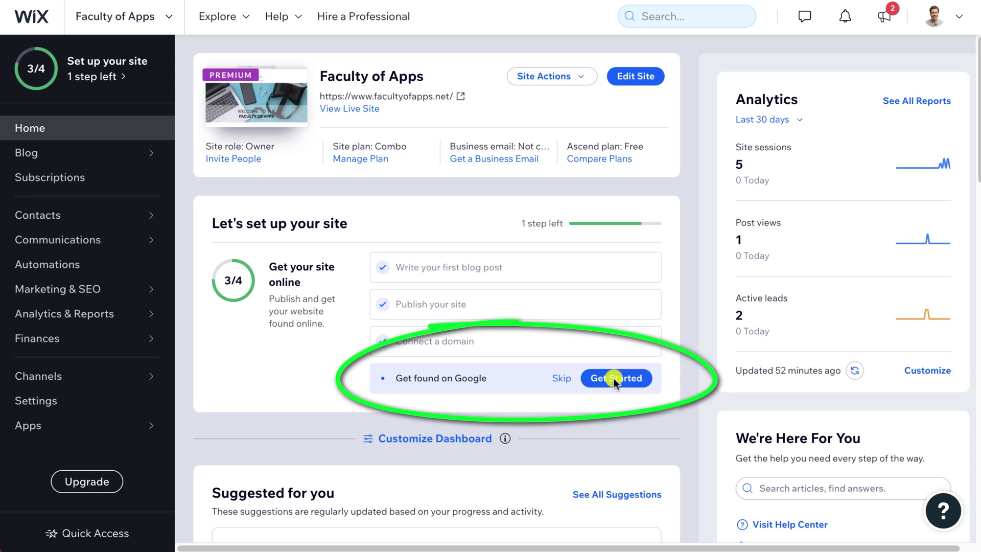
left_click(613, 378)
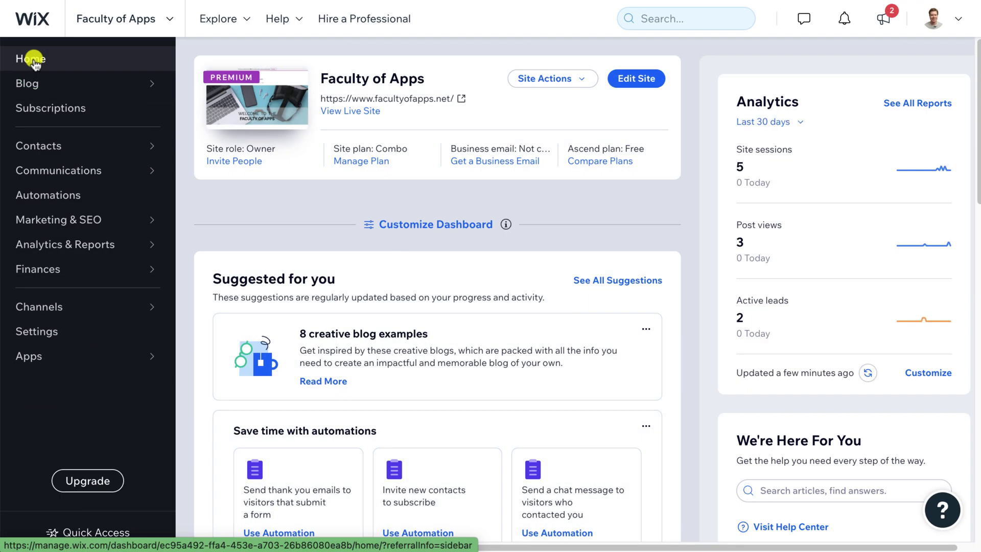
mouse_move(90, 228)
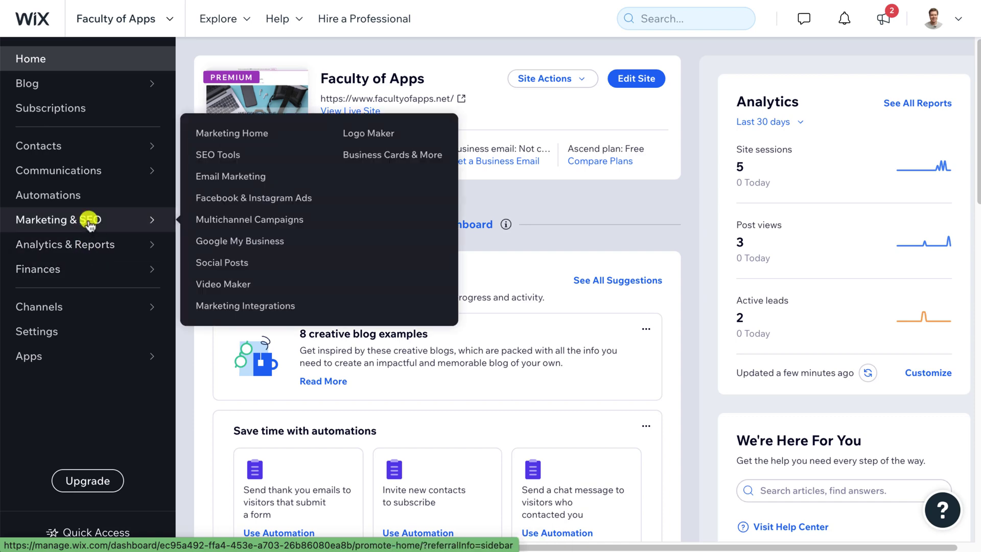
- Build the SEO checklist: brand Faculty of Apps, nationwide/online, keywords technology, apps, software
left_click(236, 161)
left_click(277, 291)
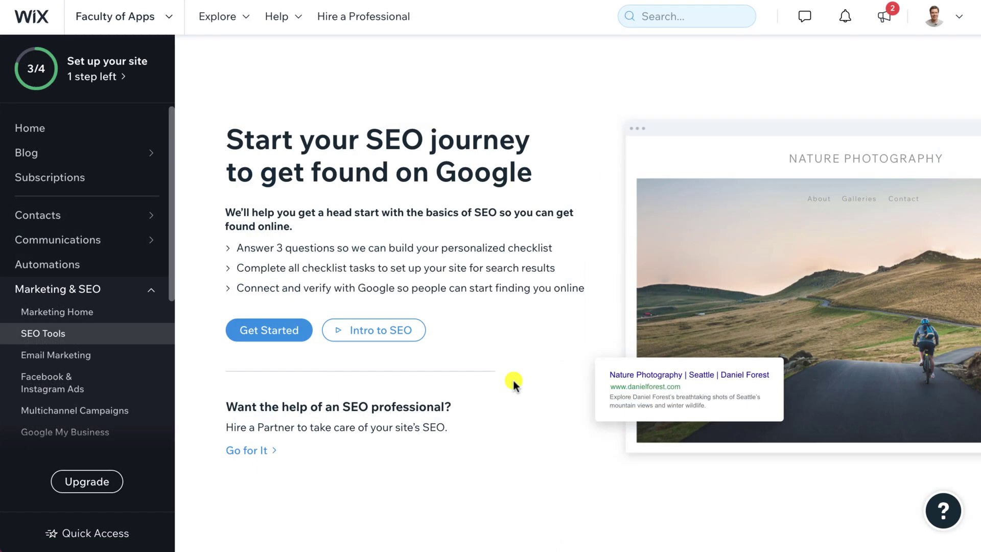
left_click(267, 332)
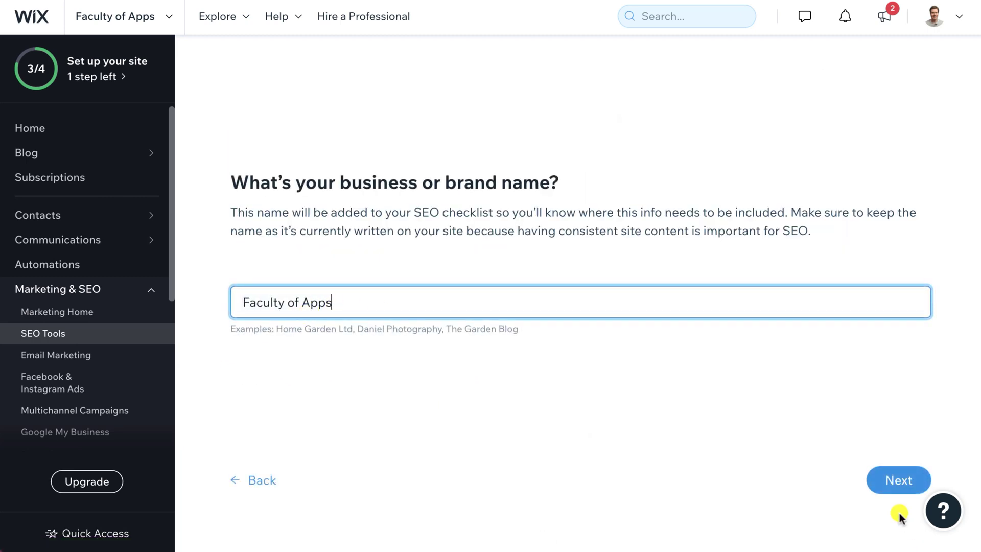
left_click(897, 479)
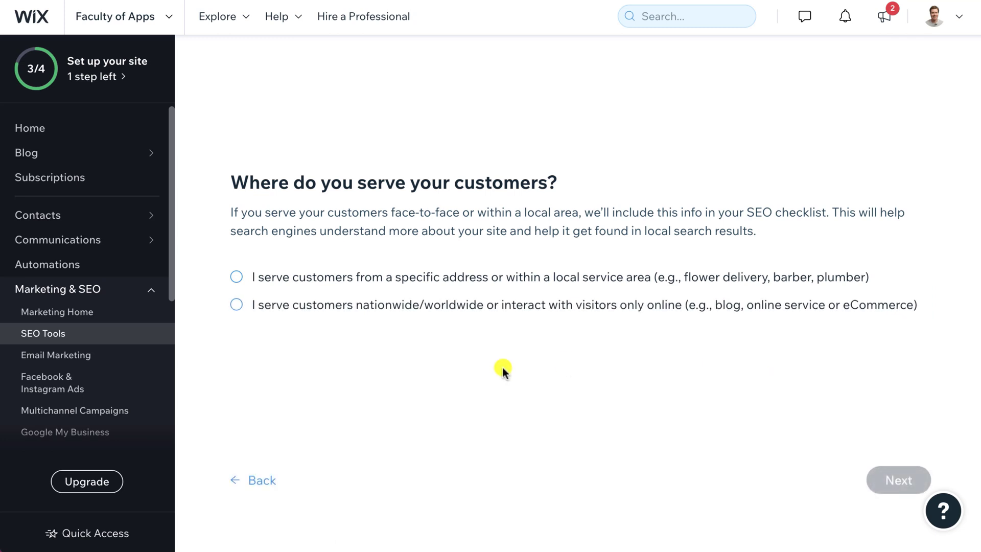
left_click(239, 307)
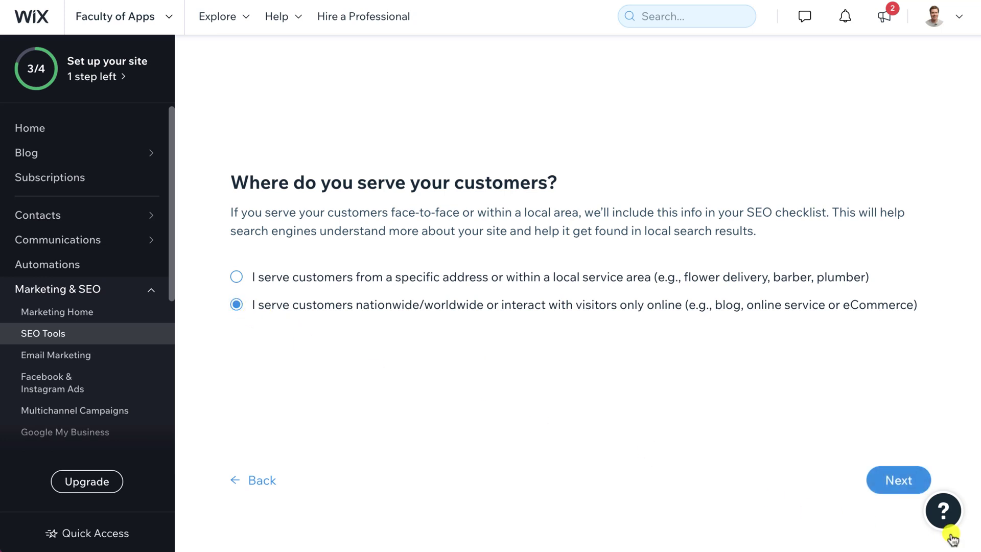
left_click(907, 483)
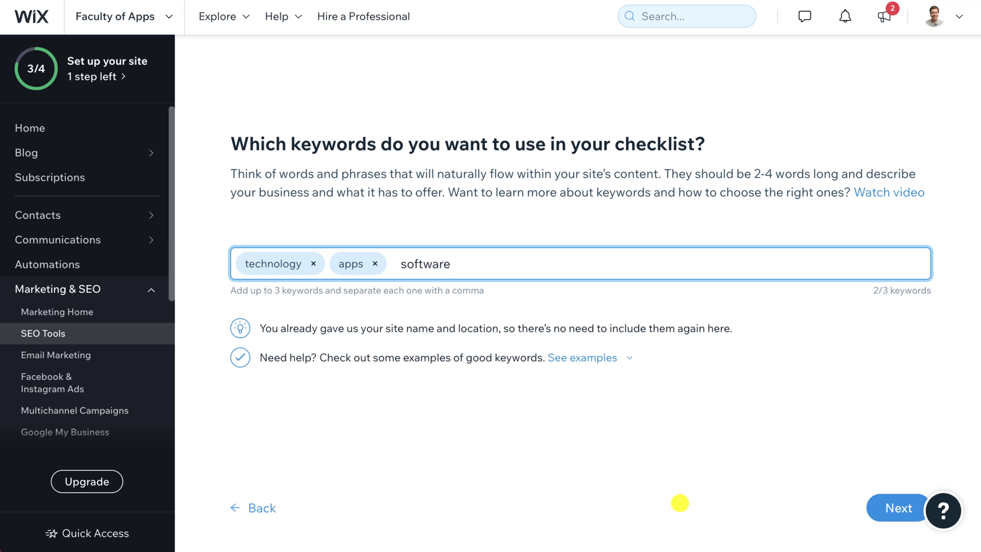
left_click(680, 503)
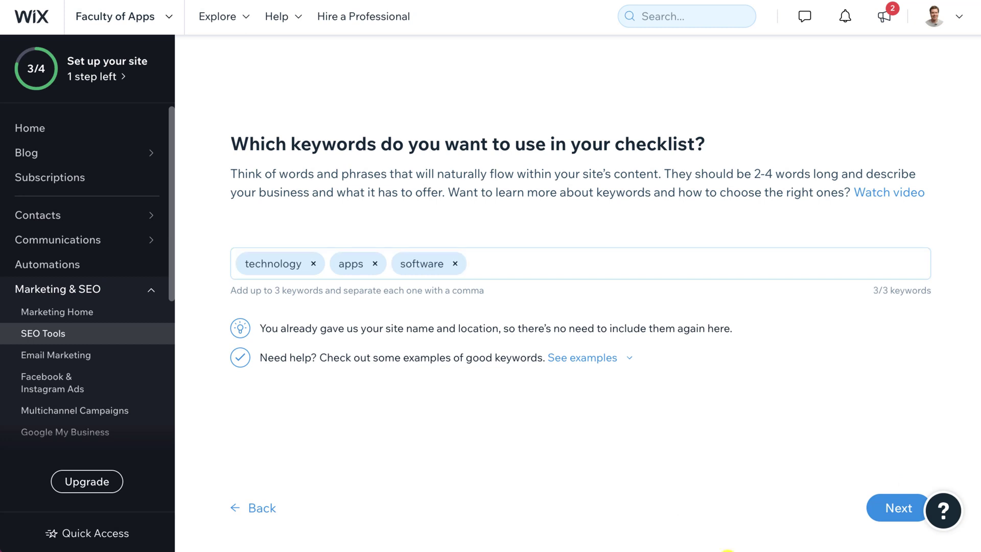
left_click(902, 507)
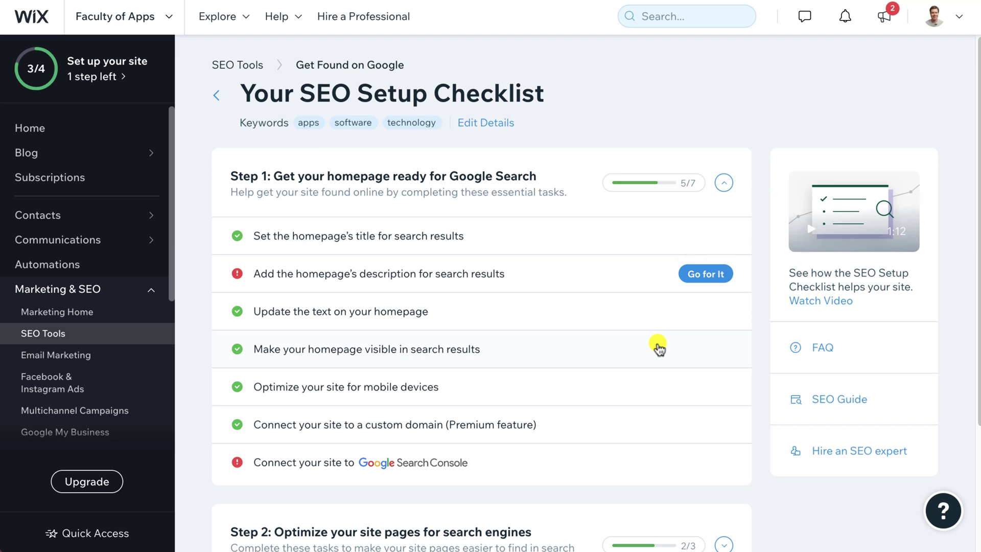
- Connect the site to Google Search Console and open its Overview
mouse_move(575, 454)
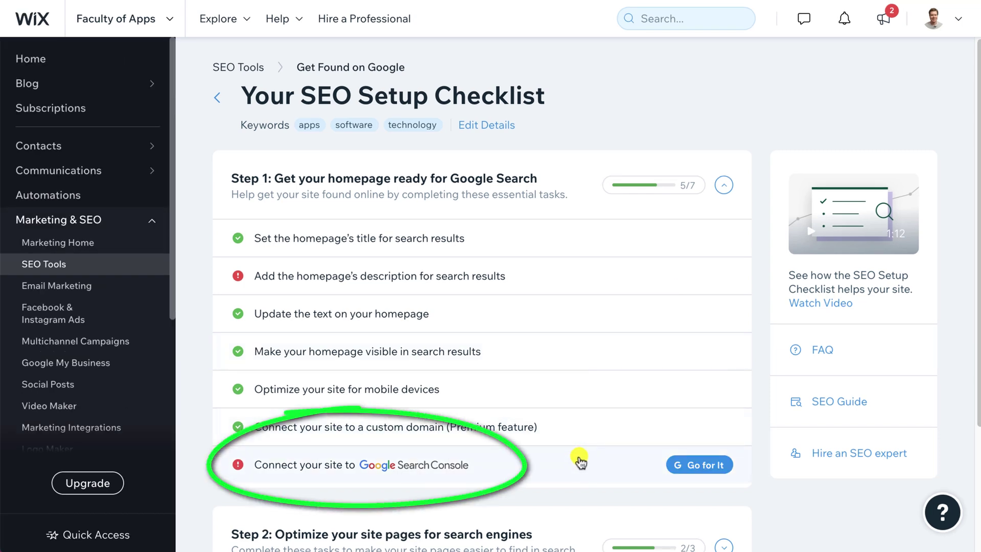
left_click(717, 466)
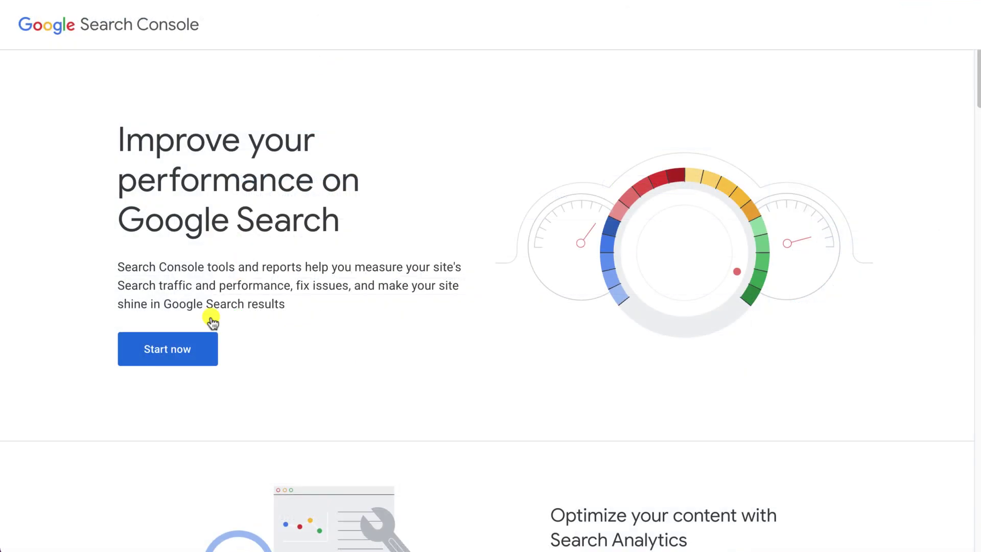
left_click(182, 360)
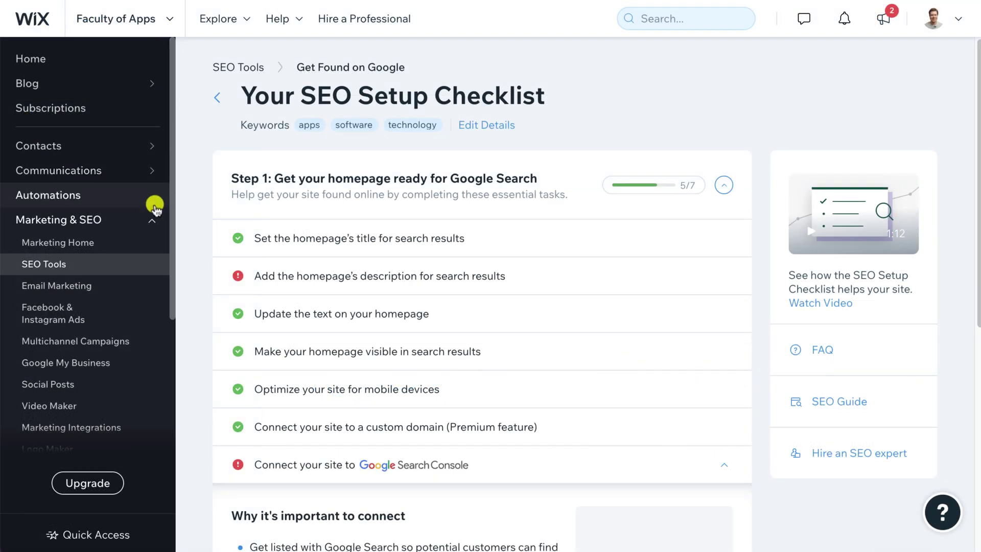
- Connect Google Analytics from the Marketing & SEO > Marketing Integrations page
mouse_move(154, 222)
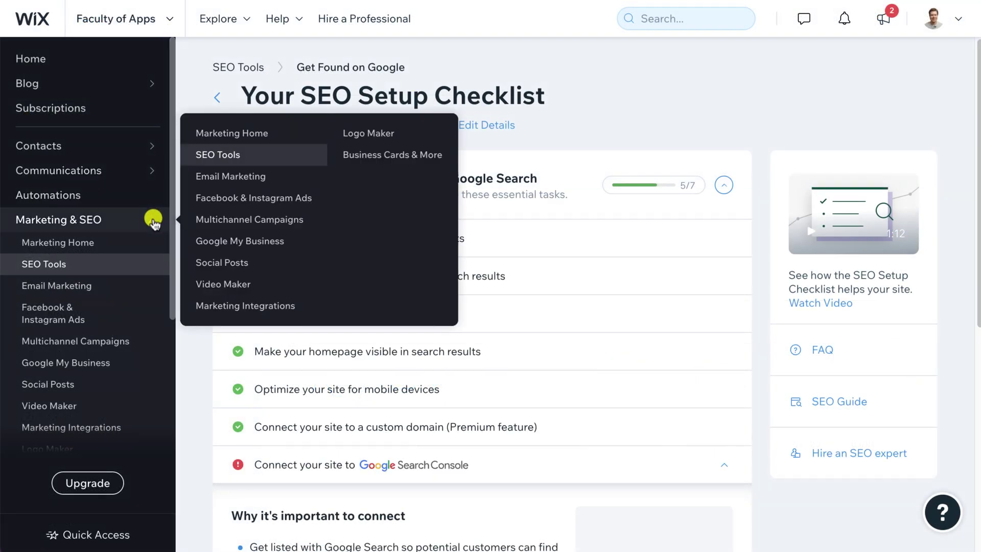
left_click(264, 305)
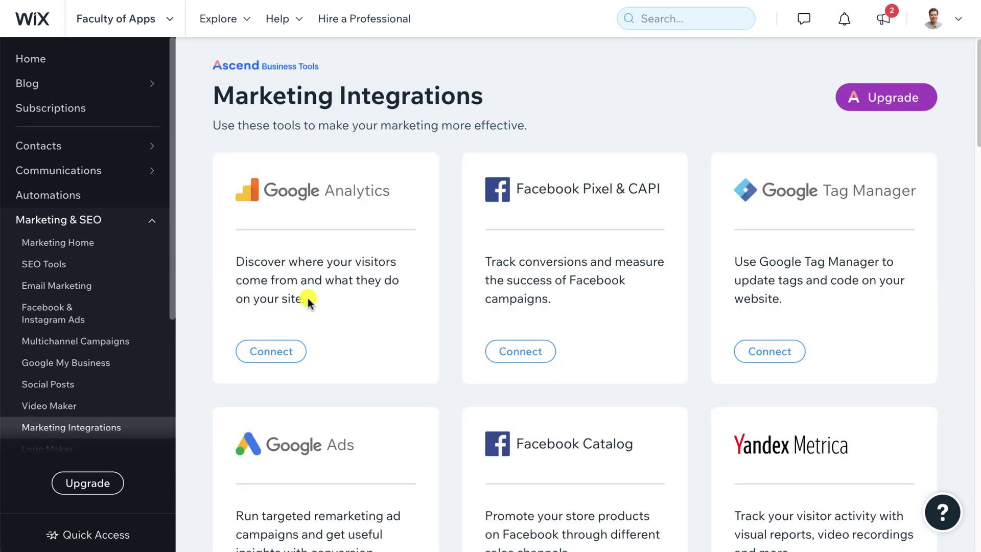
left_click(276, 354)
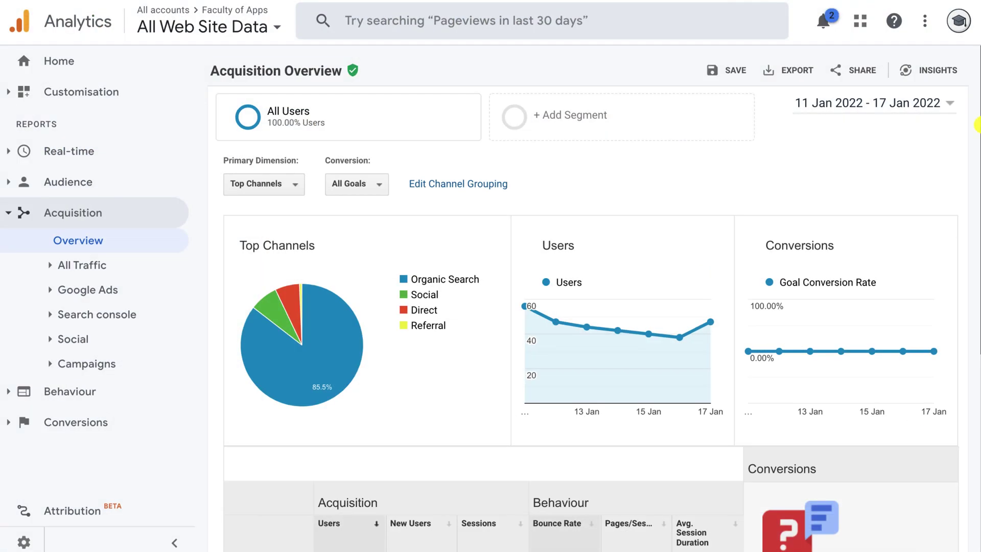
scroll(978, 125, "down", 1)
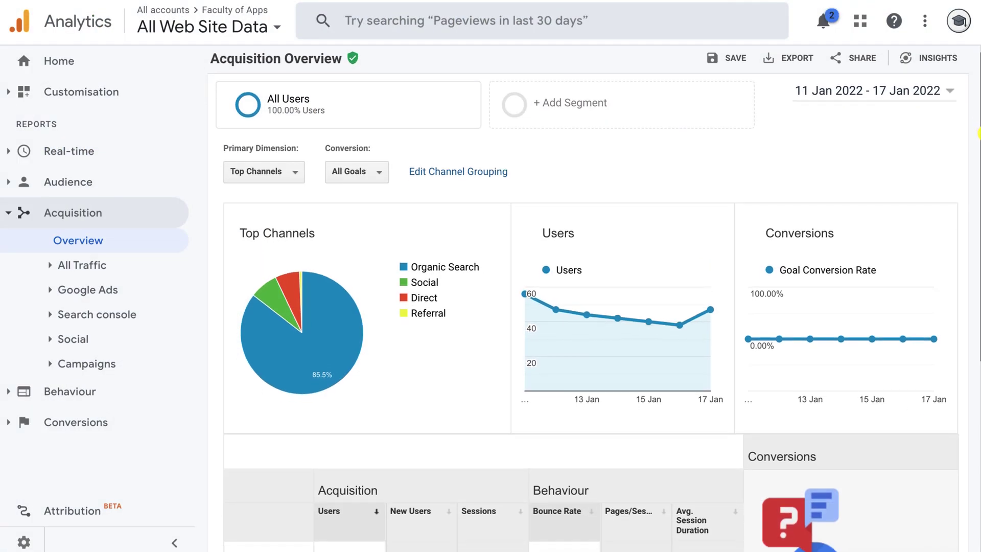
scroll(978, 130, "up", 1)
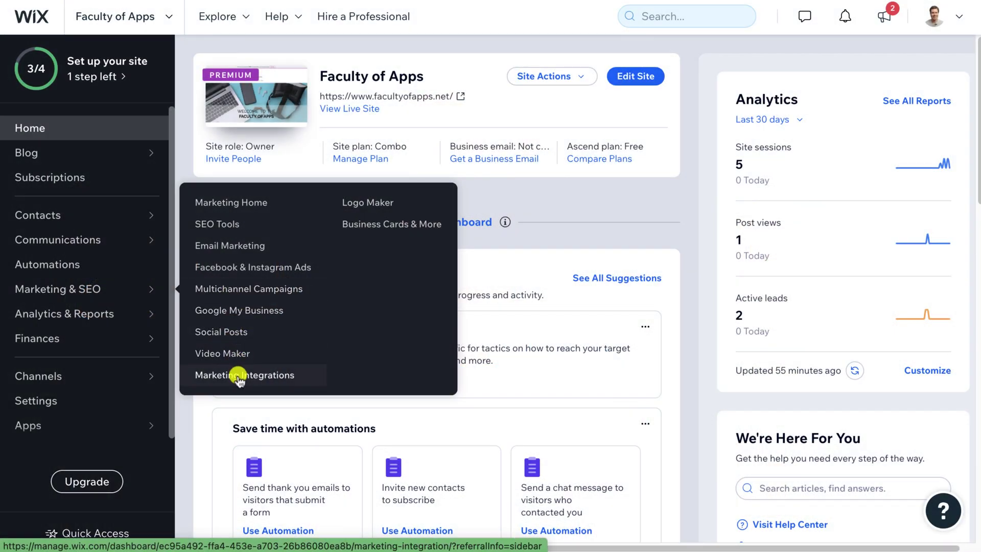
- Open the Google Ads integration instructions and expand Step 1 | Create a conversion action
left_click(239, 377)
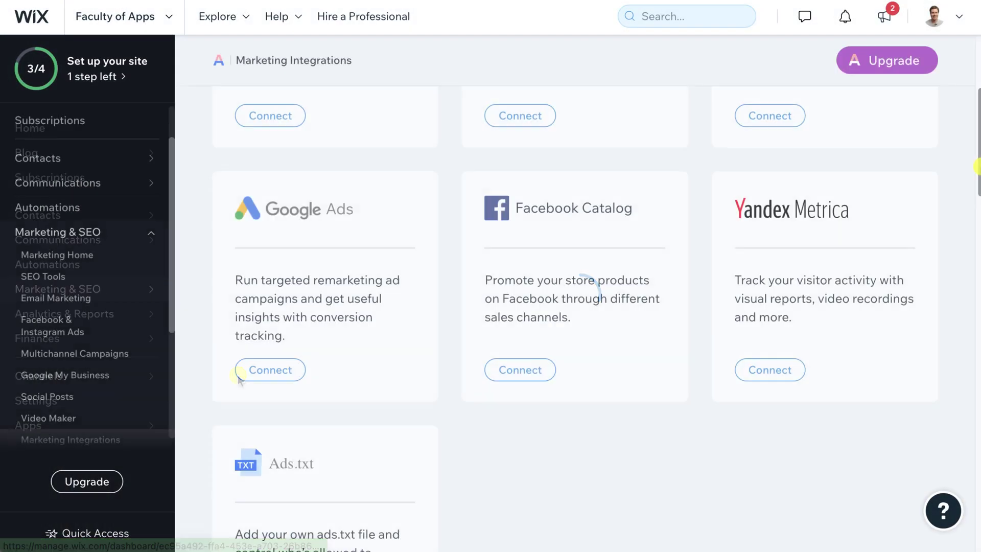
left_click(271, 370)
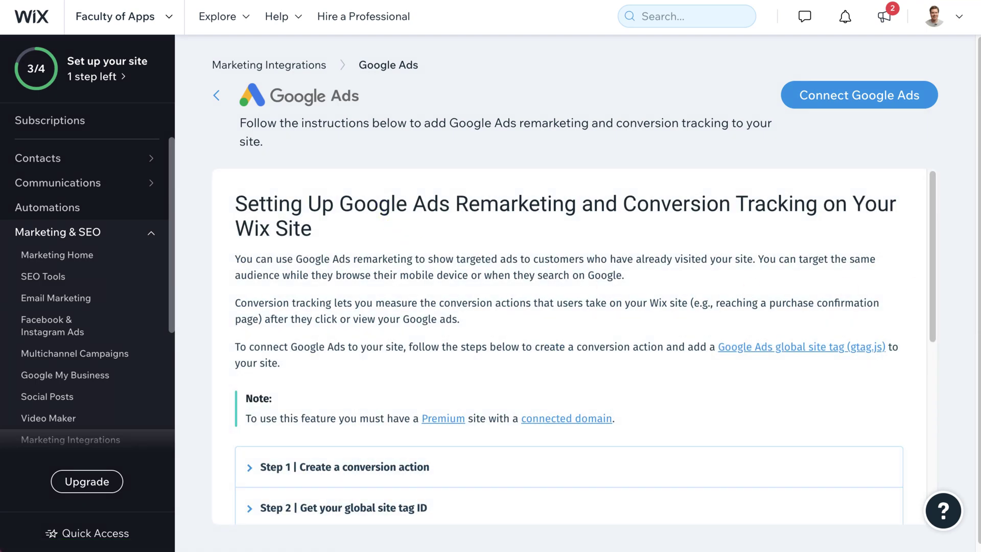
left_click_drag(932, 288, 934, 343)
left_click(868, 350)
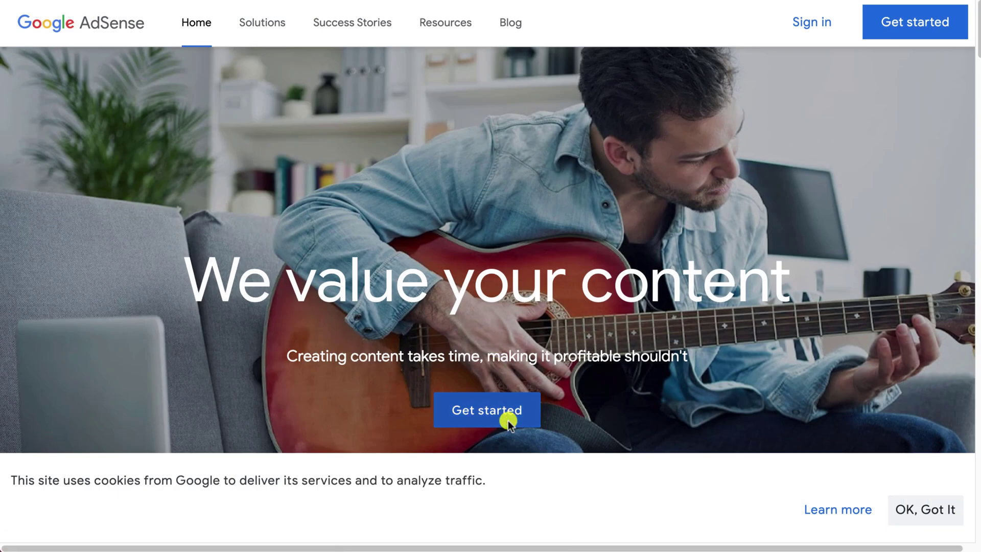
- Begin AdSense sign-up with the existing Google account and scroll the setup form
left_click(503, 409)
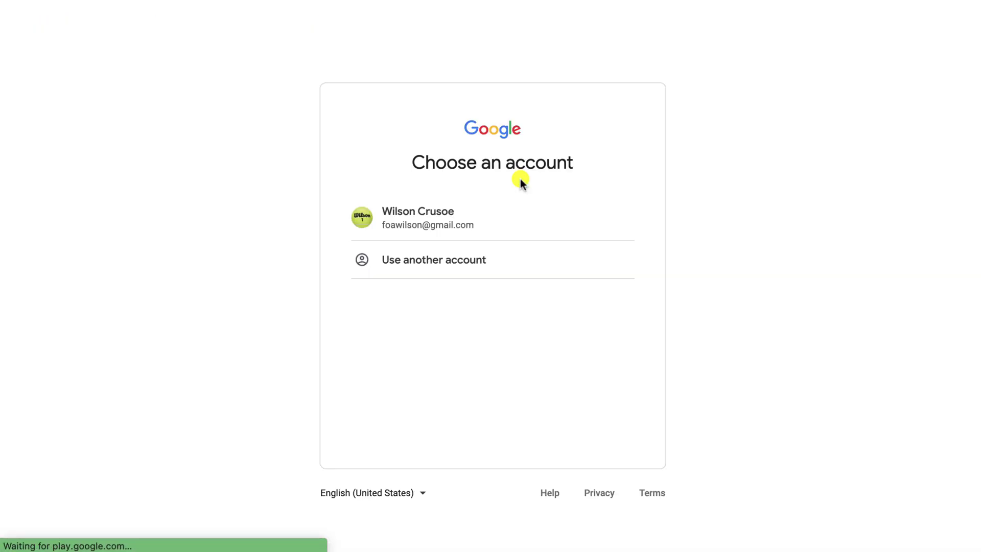
left_click(414, 220)
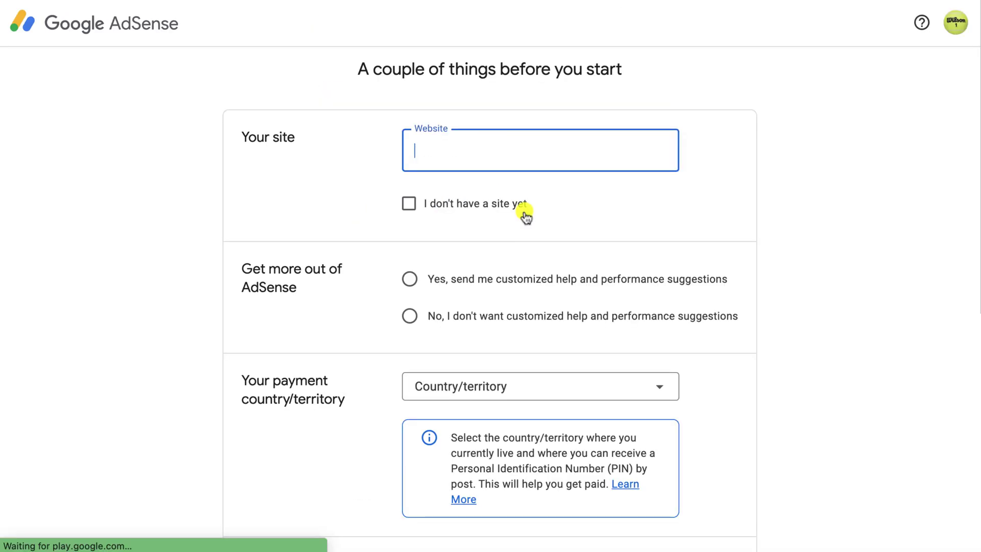
scroll(587, 213, "down", 5)
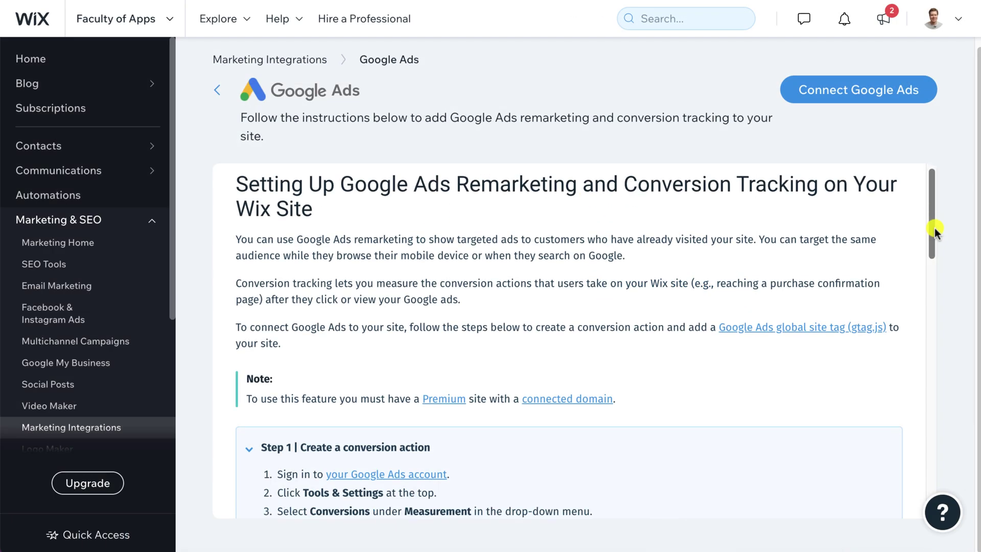
- Expand Step 2 | Get your global site tag ID, then open the Add your Google Ads Tag dialog
left_click_drag(931, 225, 930, 415)
left_click(250, 381)
left_click_drag(930, 352, 935, 396)
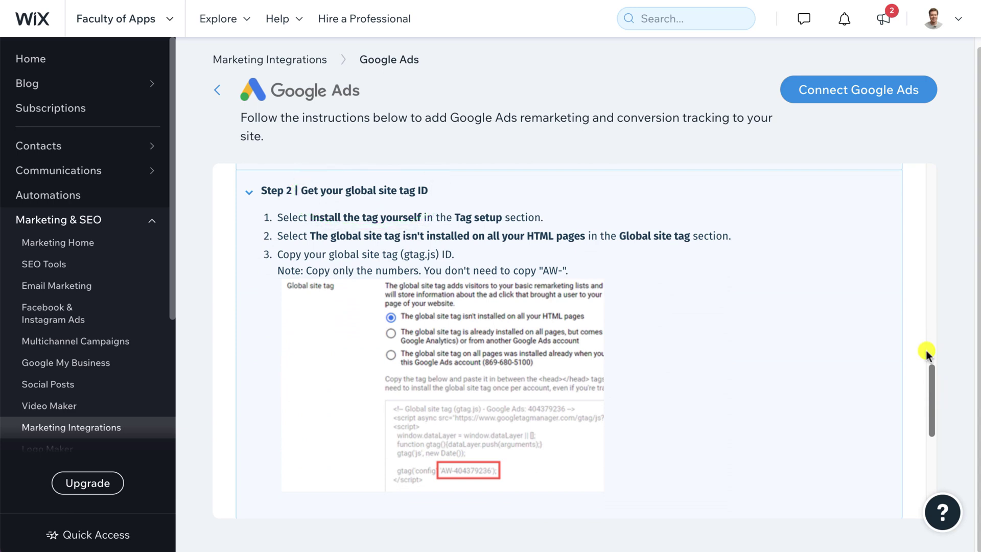
left_click(862, 96)
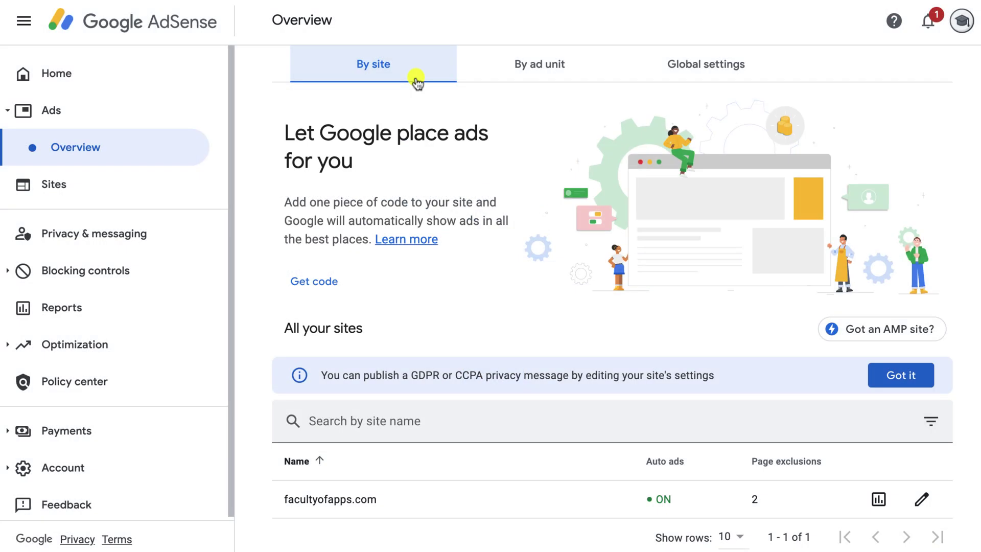
left_click(517, 76)
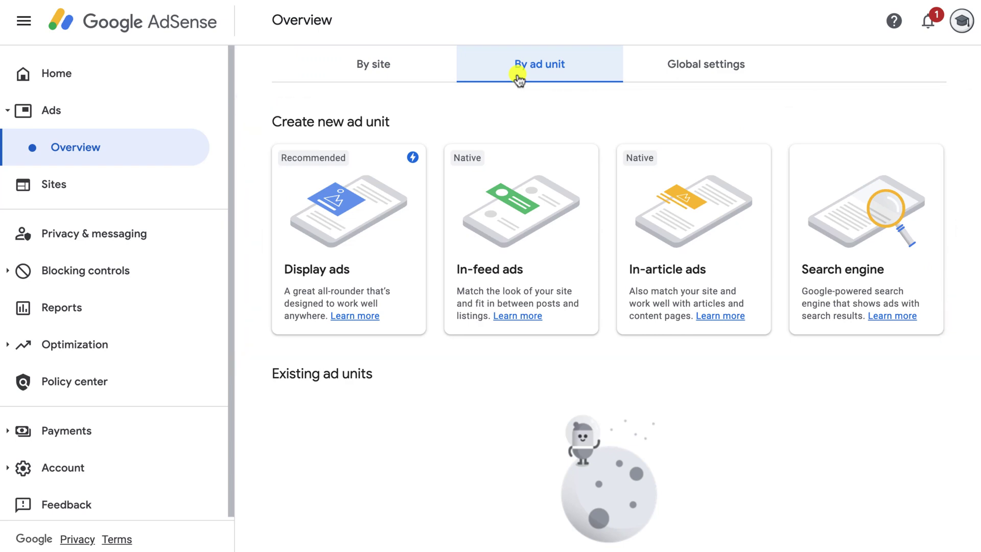
left_click(381, 77)
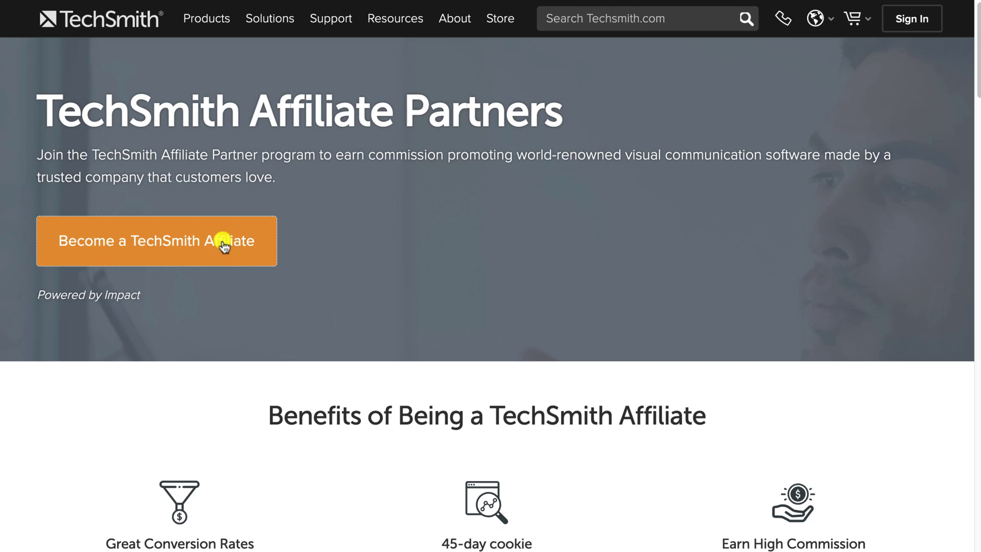
- Copy the Snagit 728x90-10 (EN) banner's tracking link, then reopen the screen-recording post draft
left_click(209, 240)
scroll(976, 167, "down", 4)
left_click_drag(975, 167, 975, 210)
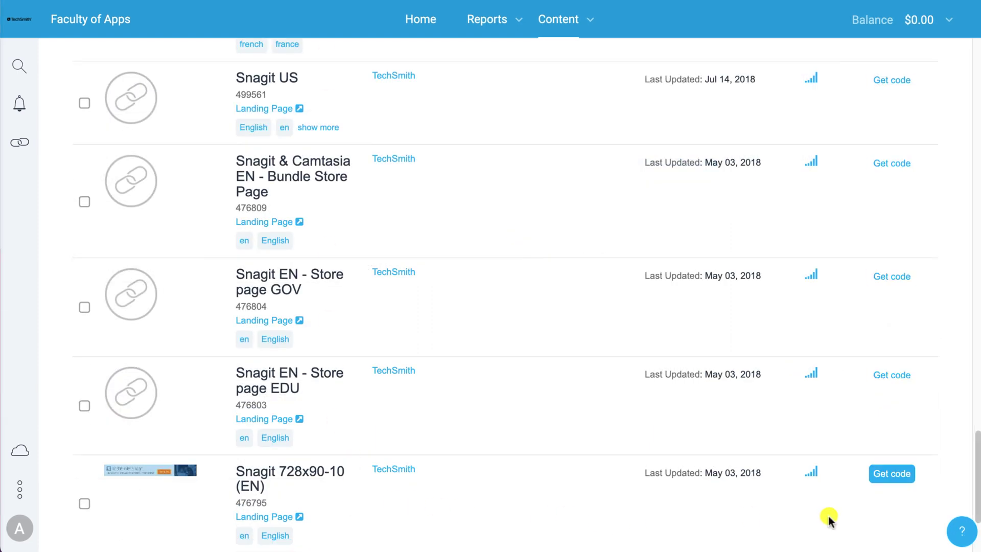
left_click(897, 476)
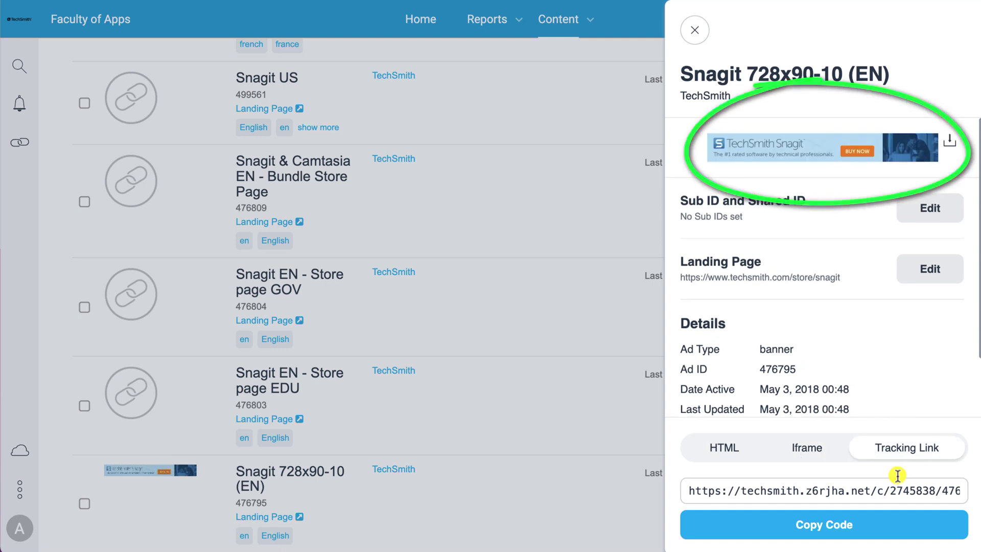
left_click(850, 526)
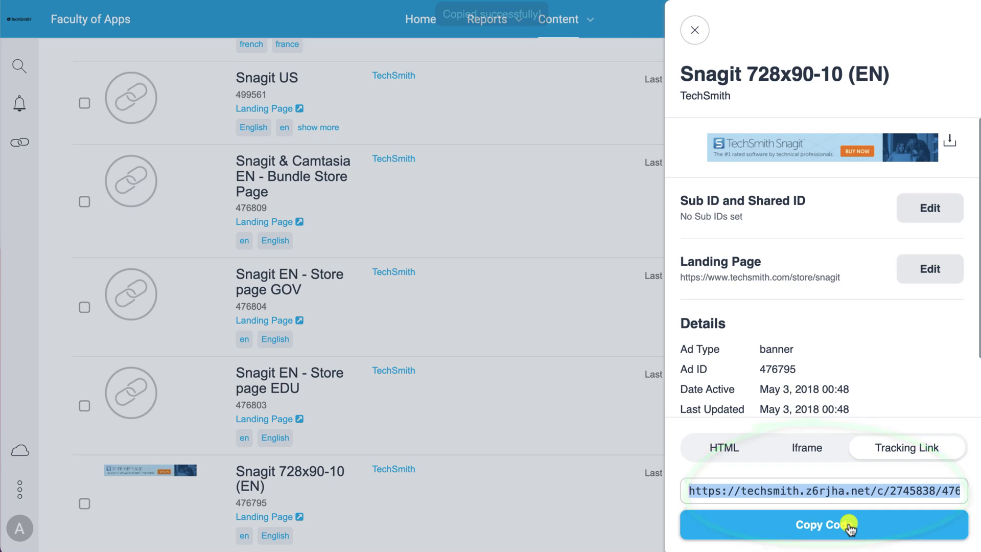
left_click(850, 526)
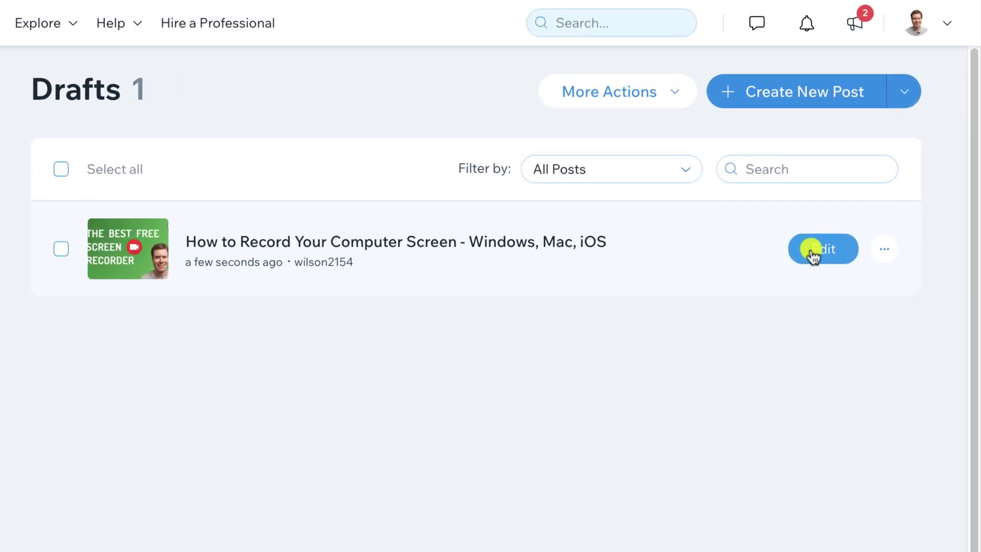
left_click(812, 251)
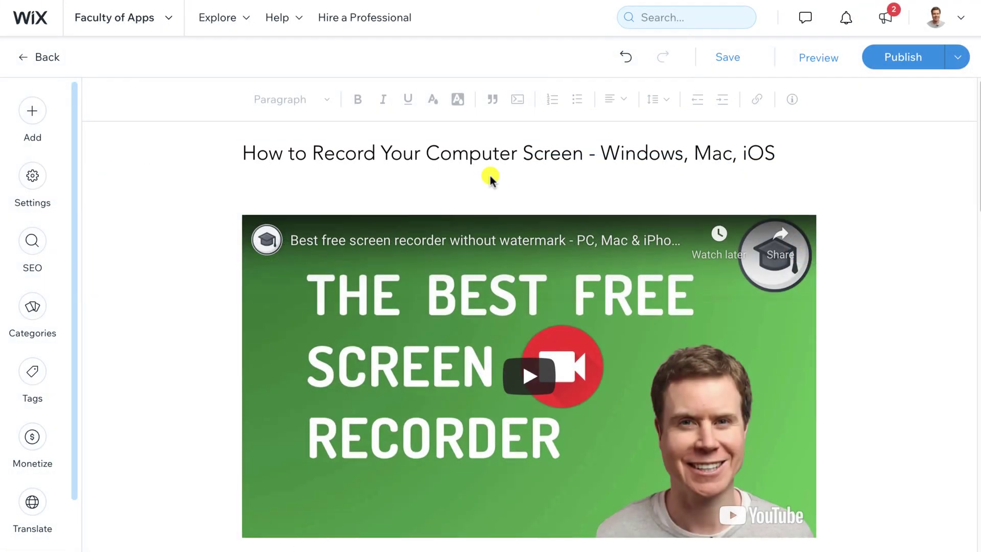
scroll(489, 176, "down", 10)
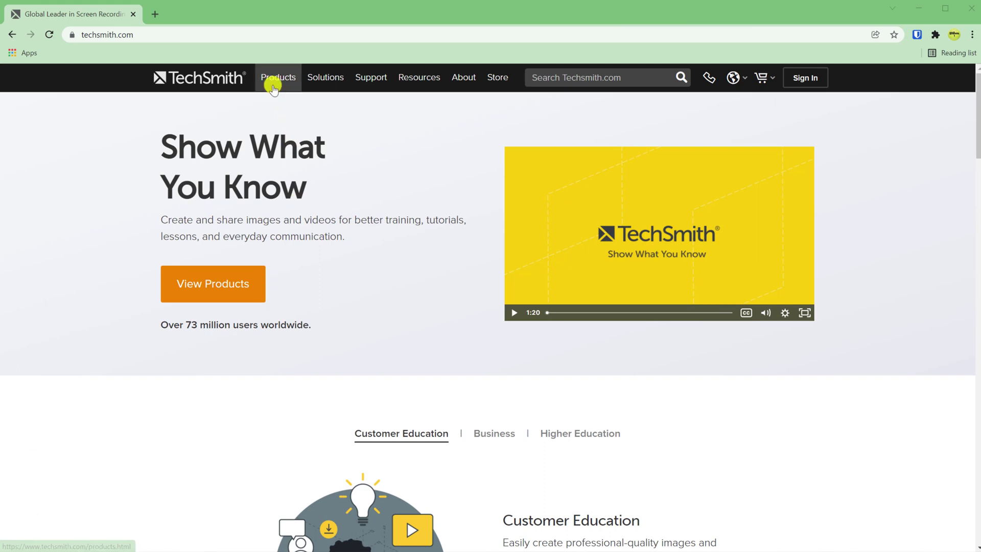
- From Impact's full ads list, copy the Snagit US text link's tracking link and reopen the post draft
mouse_move(274, 86)
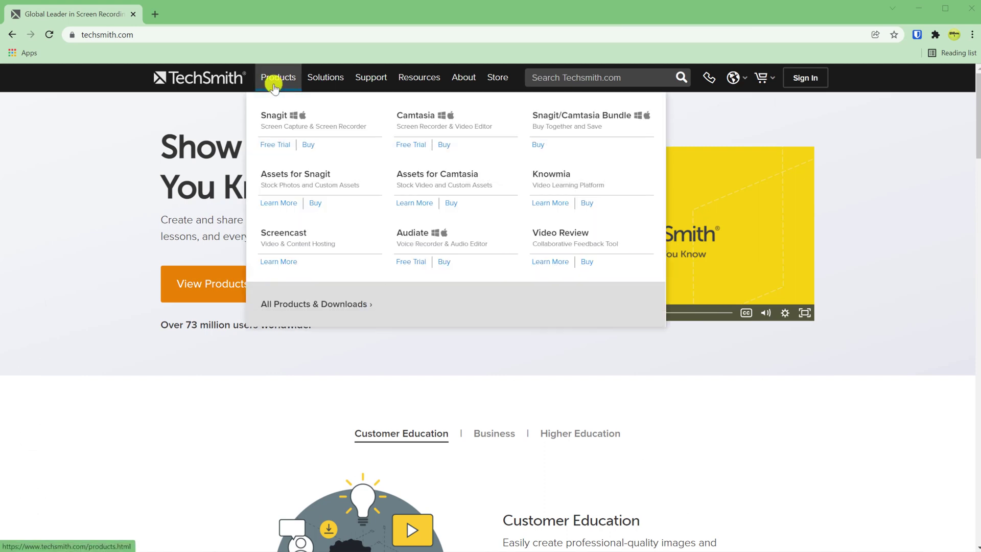
left_click(418, 120)
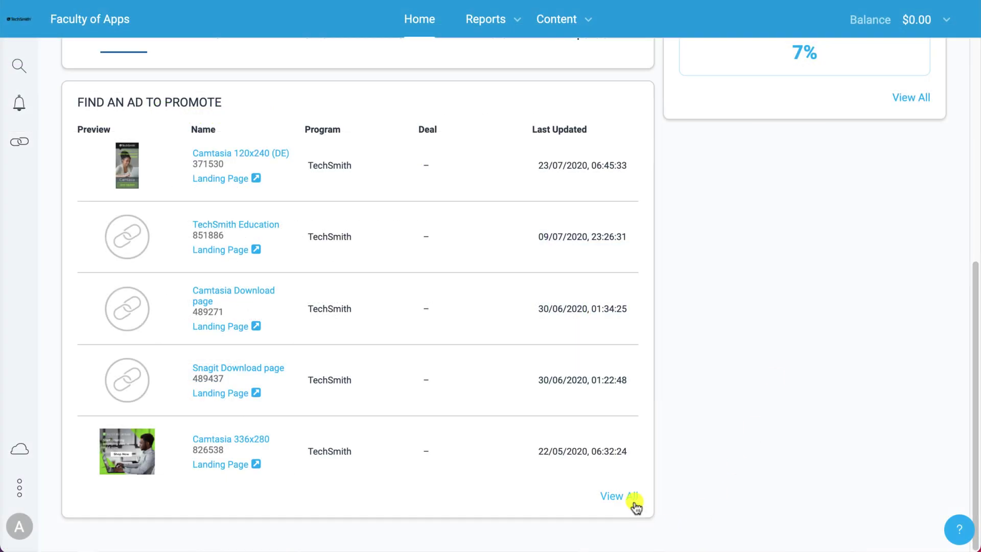
left_click(631, 500)
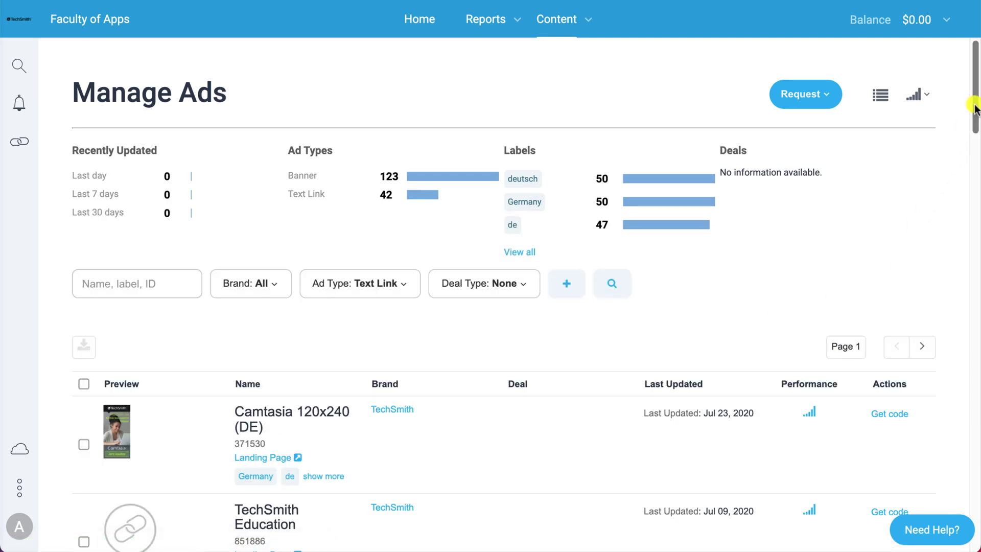
left_click_drag(975, 108, 970, 124)
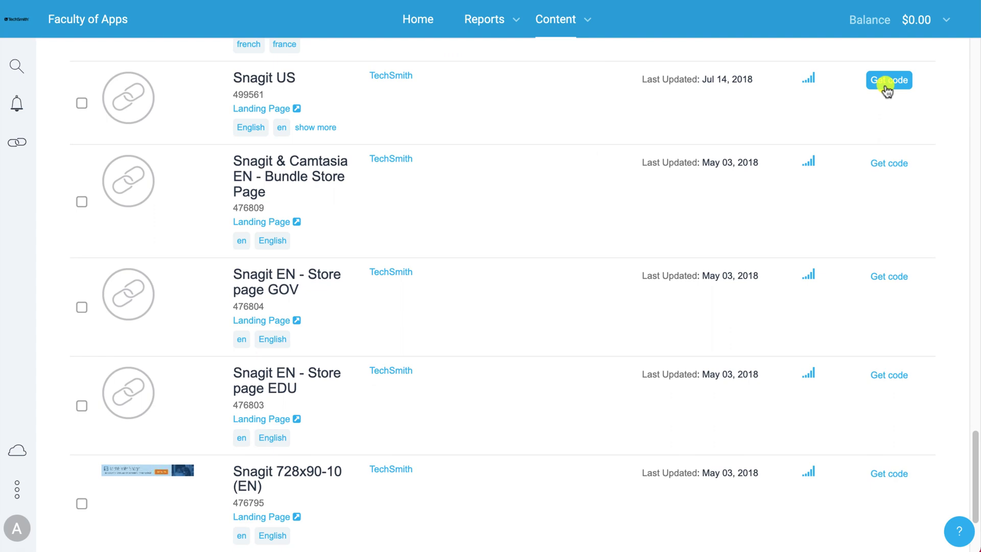
left_click(887, 81)
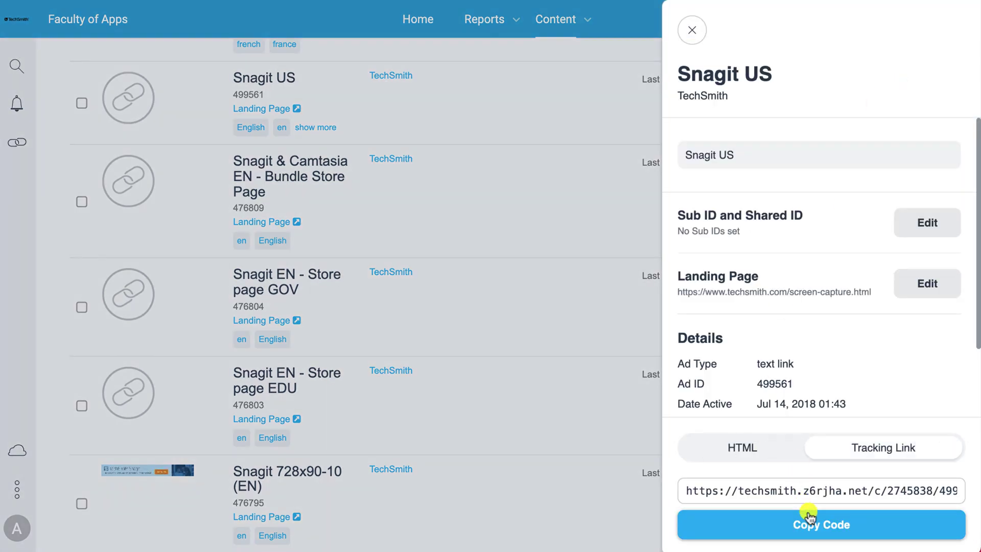
left_click(812, 525)
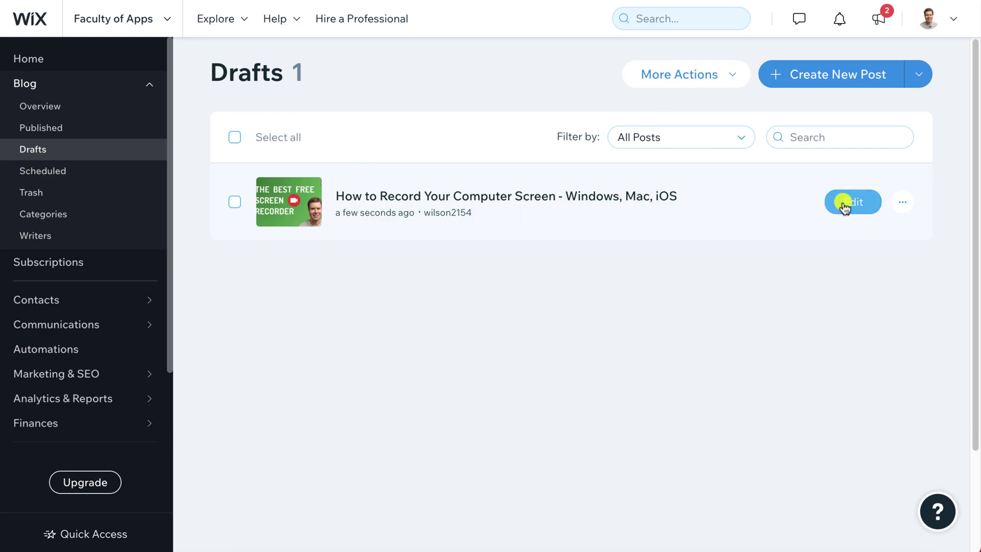
left_click(844, 202)
- Link 'My recommendation is Snagit.' to the pasted TechSmith affiliate URL, marked as sponsored
scroll(486, 176, "down", 8)
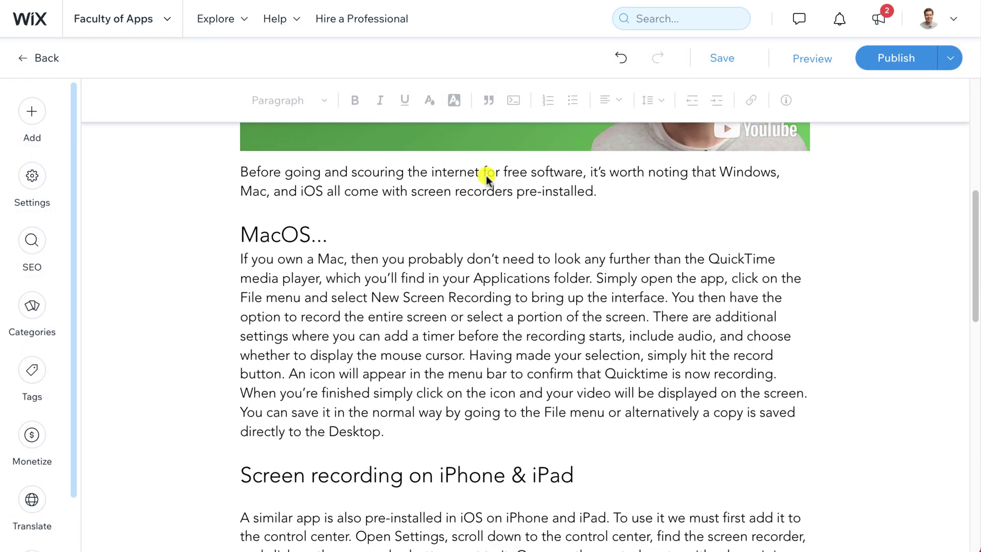
scroll(486, 176, "down", 10)
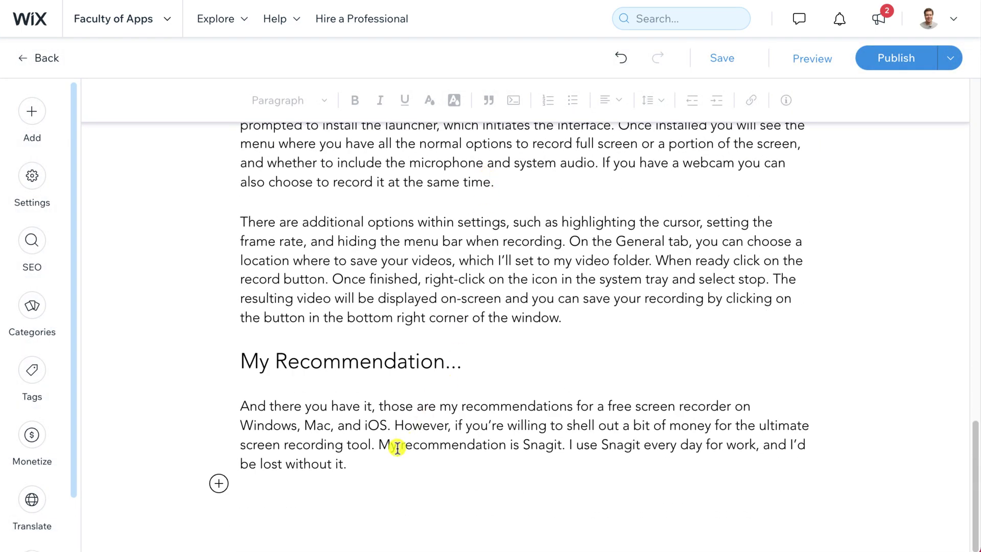
left_click_drag(381, 446, 565, 448)
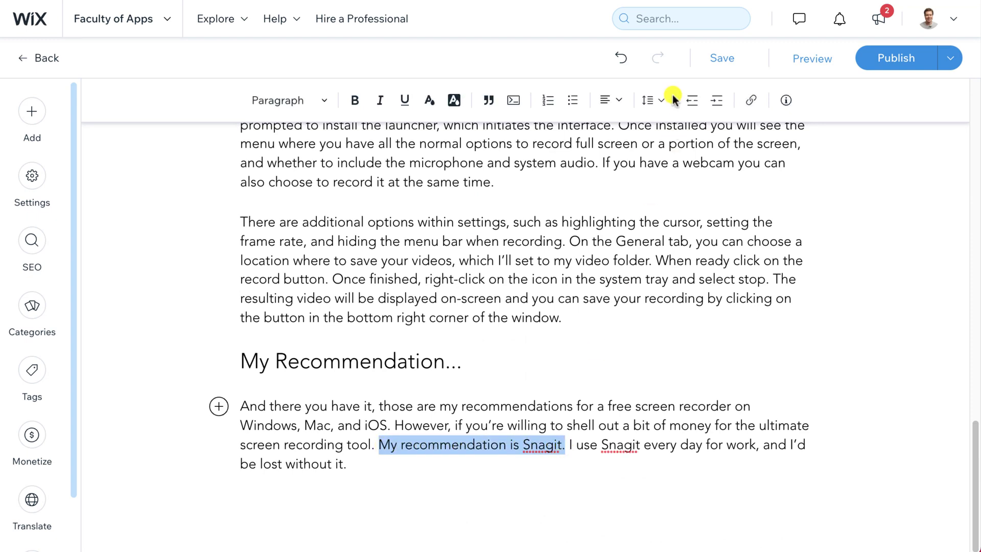
left_click(751, 101)
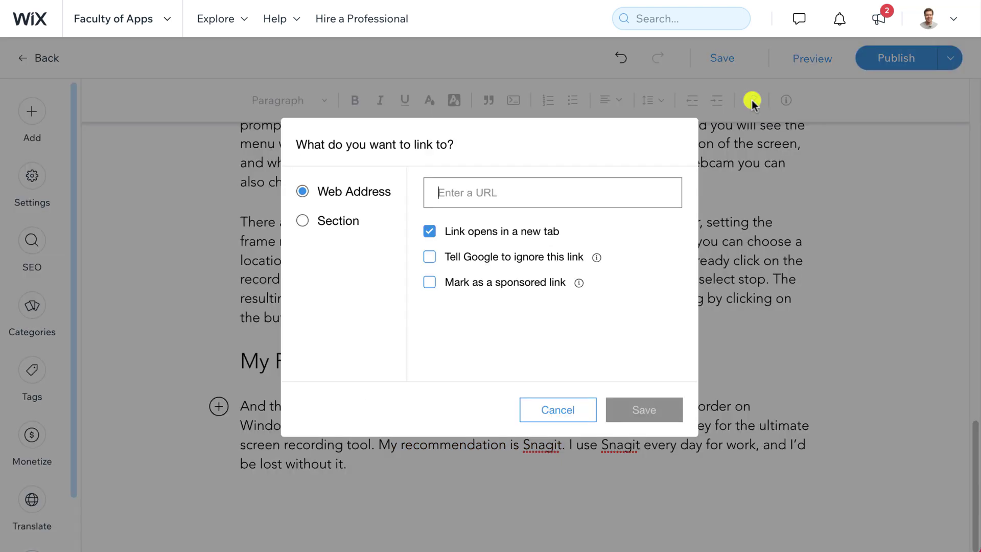
right_click(432, 194)
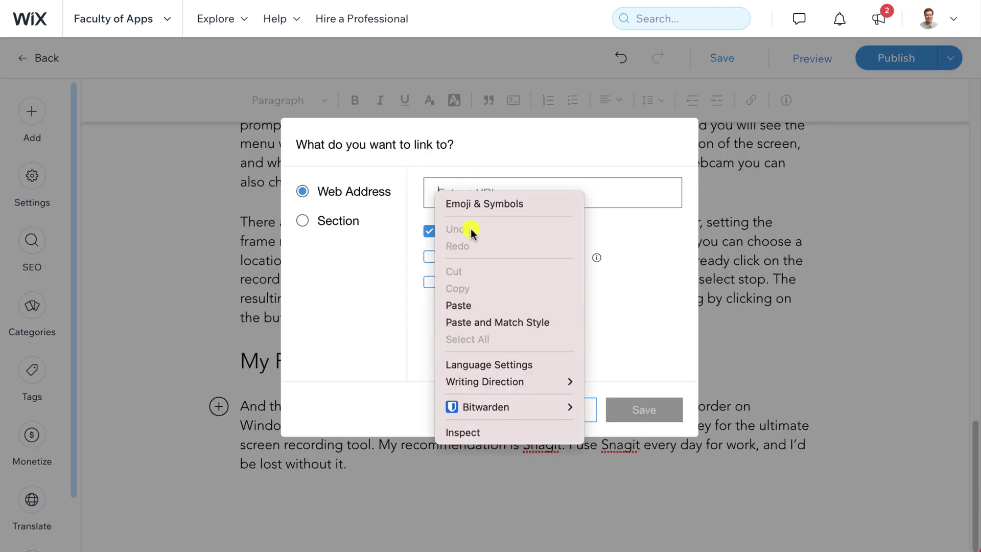
left_click(472, 305)
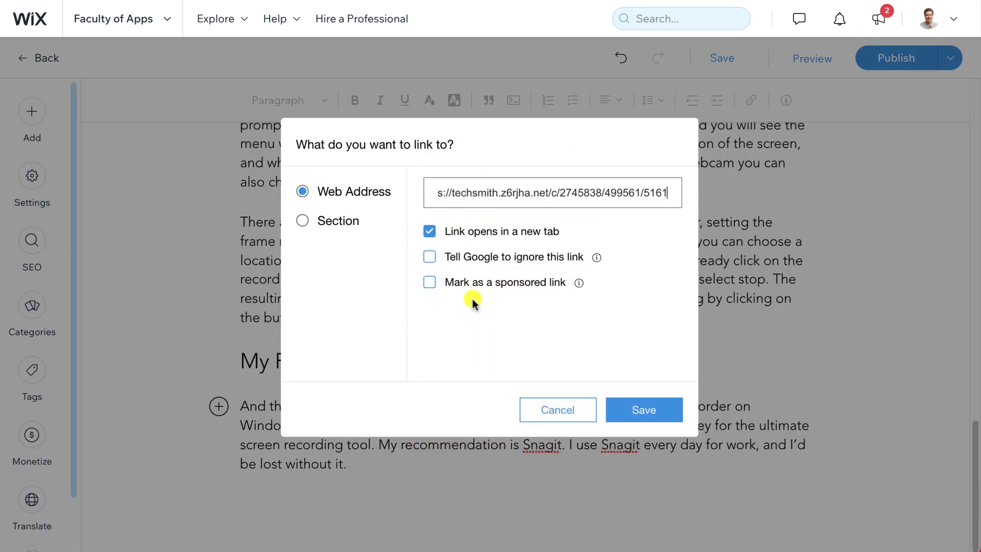
left_click(430, 283)
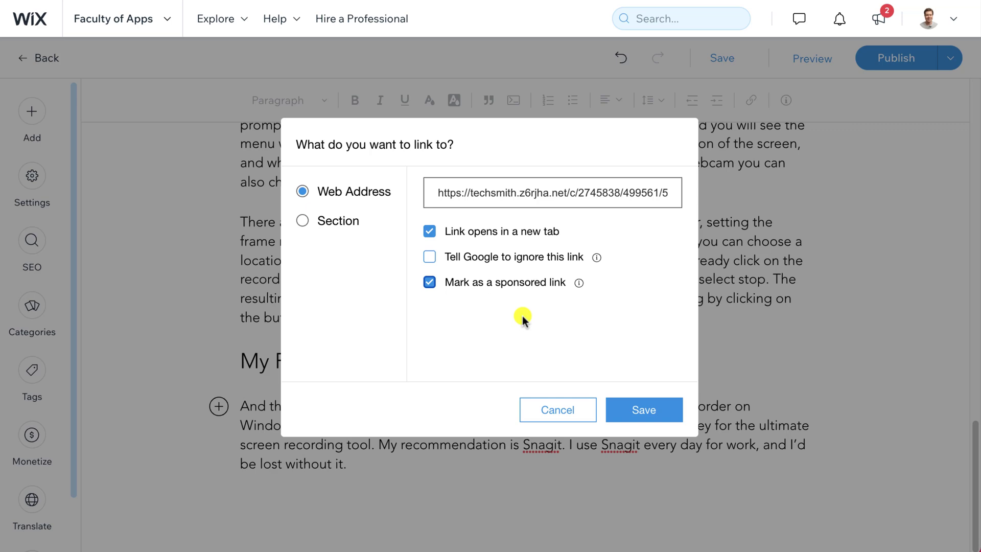
left_click(644, 409)
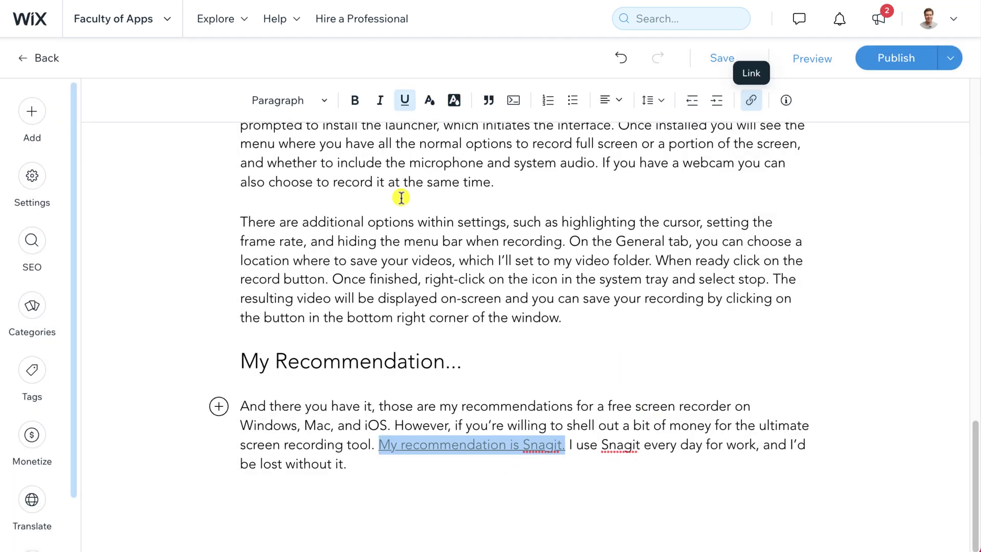
- Make the linked sentence bold and red
left_click(355, 102)
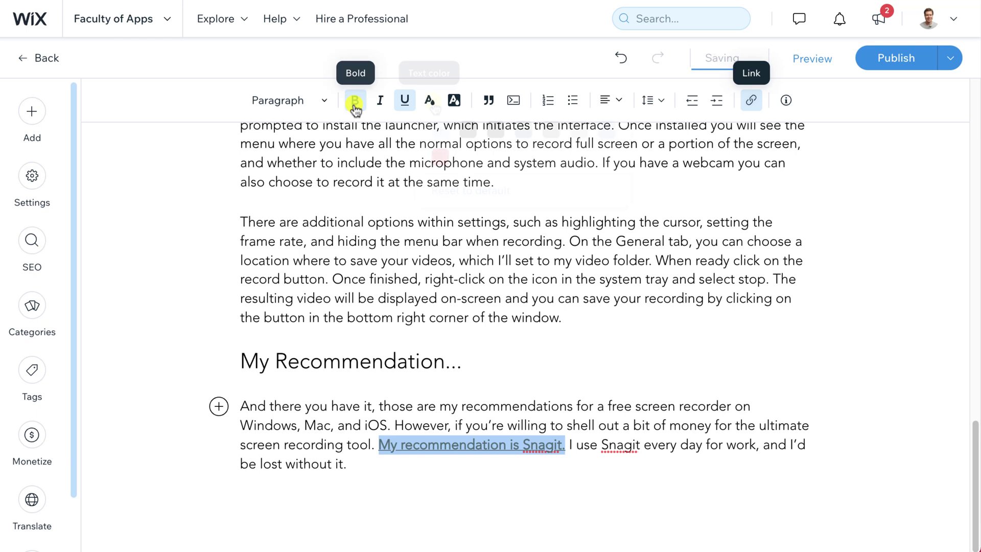
left_click(432, 103)
left_click(440, 159)
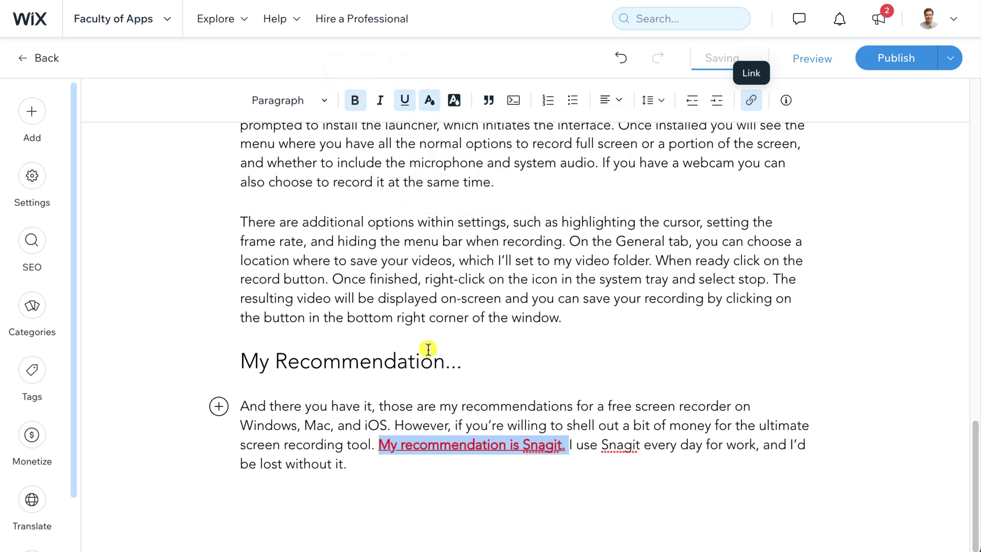
left_click(358, 463)
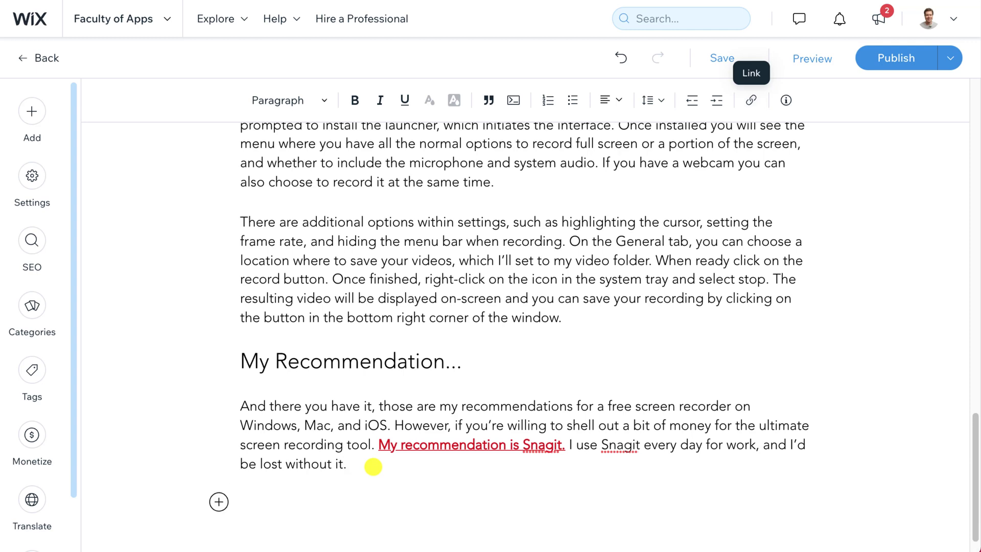
- Insert a 'Get Snagit' button linked to the pasted TechSmith affiliate URL, marked as sponsored
left_click(219, 502)
left_click(228, 392)
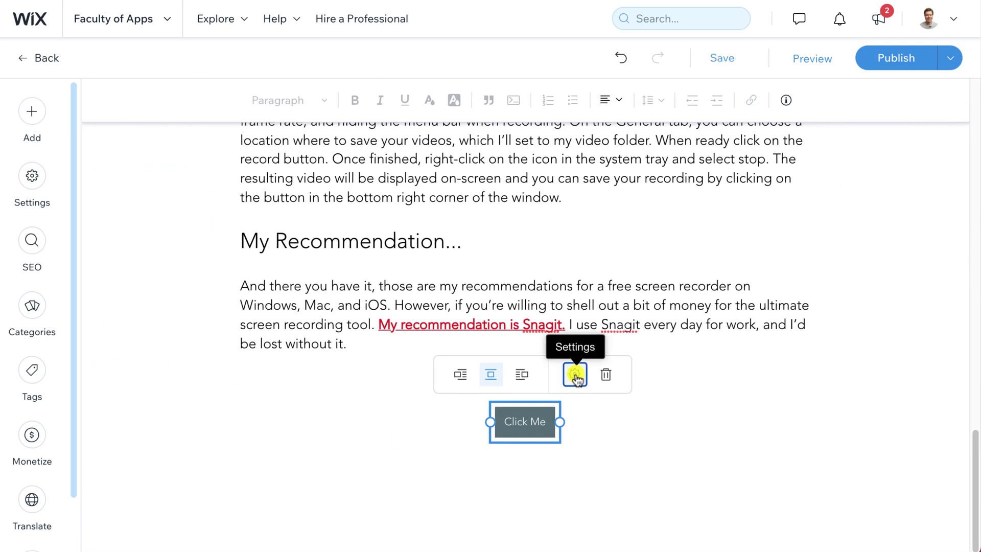
left_click(576, 375)
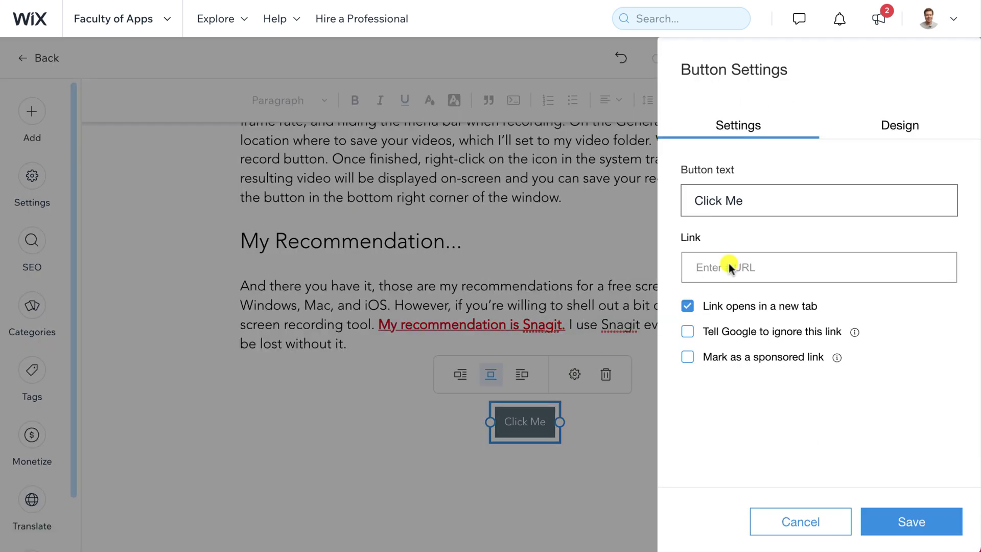
triple_click(755, 200)
type("Get Snagit")
left_click(783, 266)
right_click(741, 271)
left_click(767, 382)
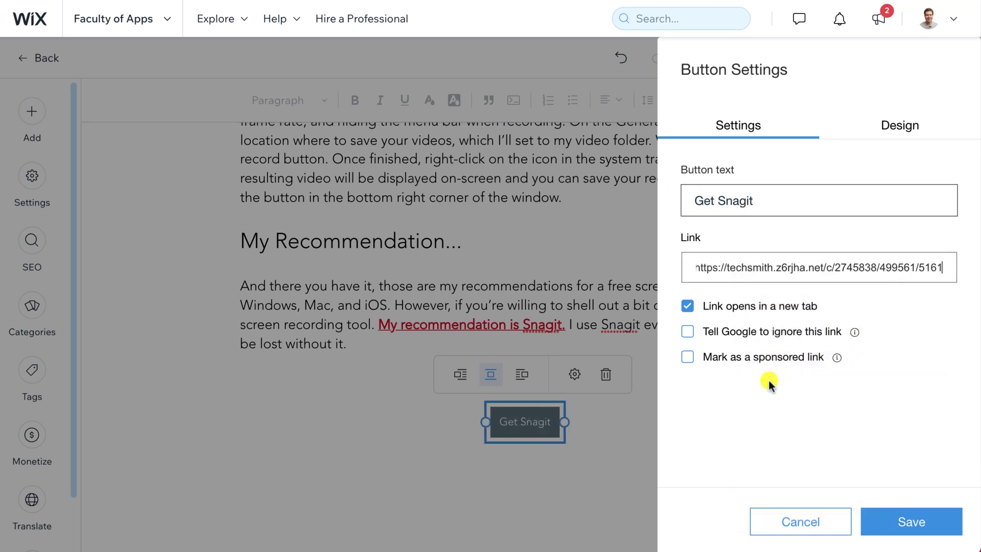
left_click(687, 357)
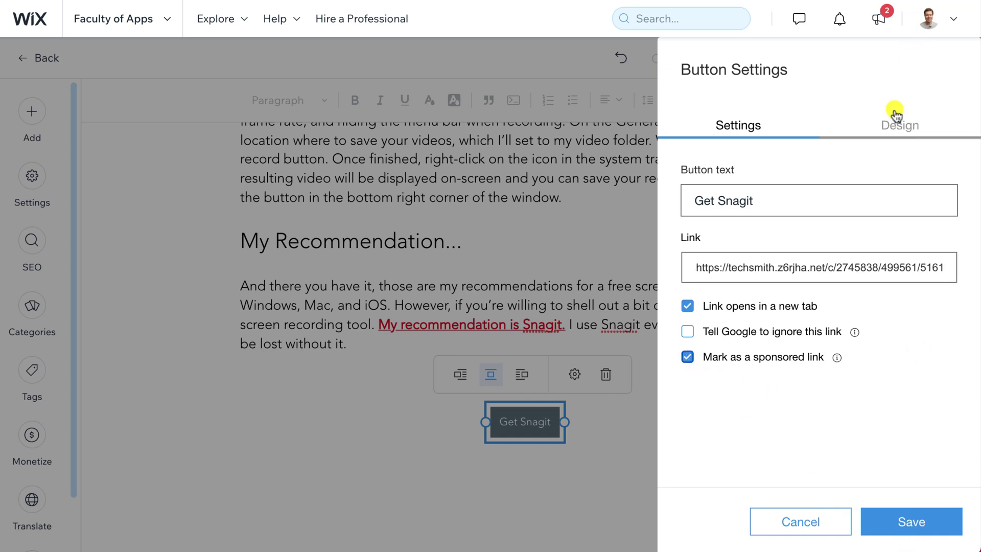
- Give the button a 10px corner radius and save its settings
left_click(900, 128)
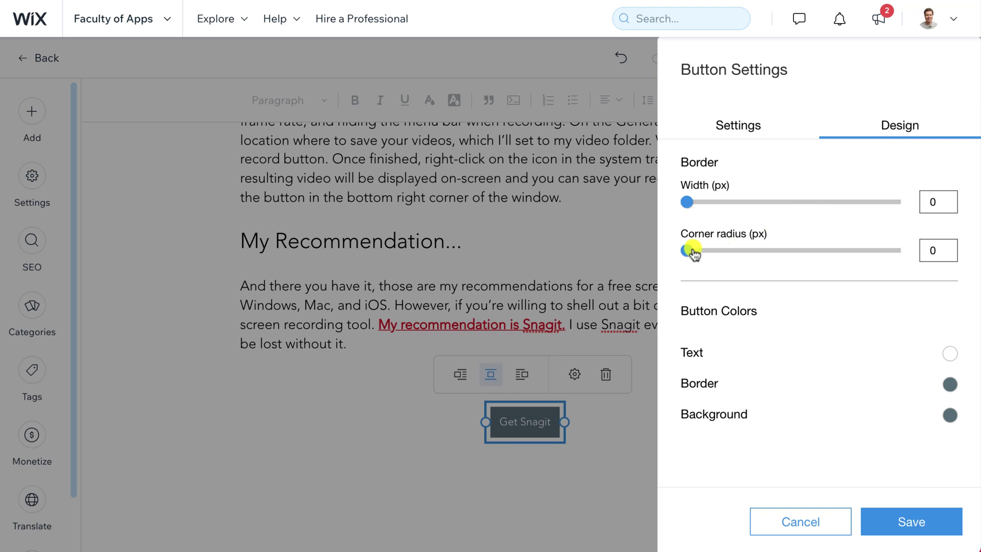
left_click_drag(688, 250, 824, 251)
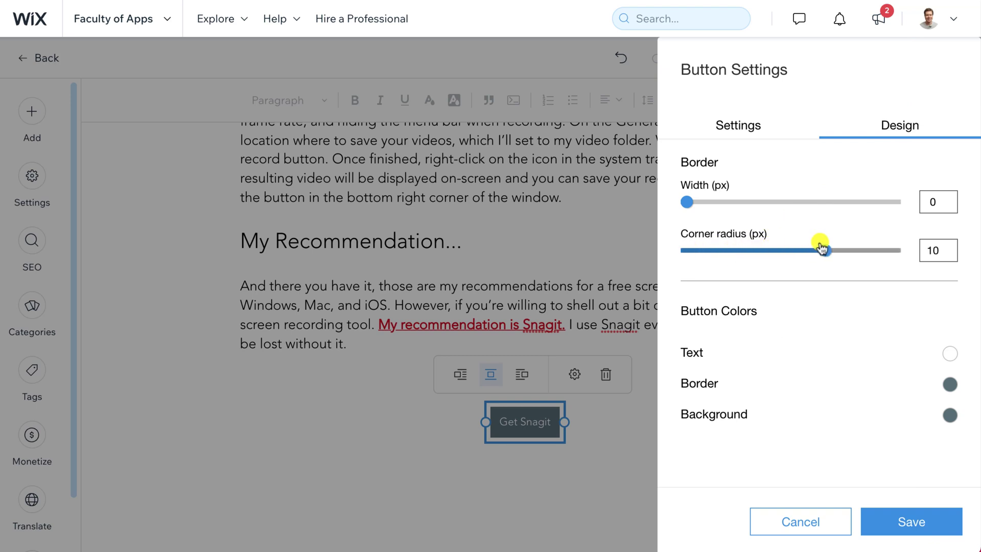
left_click(912, 522)
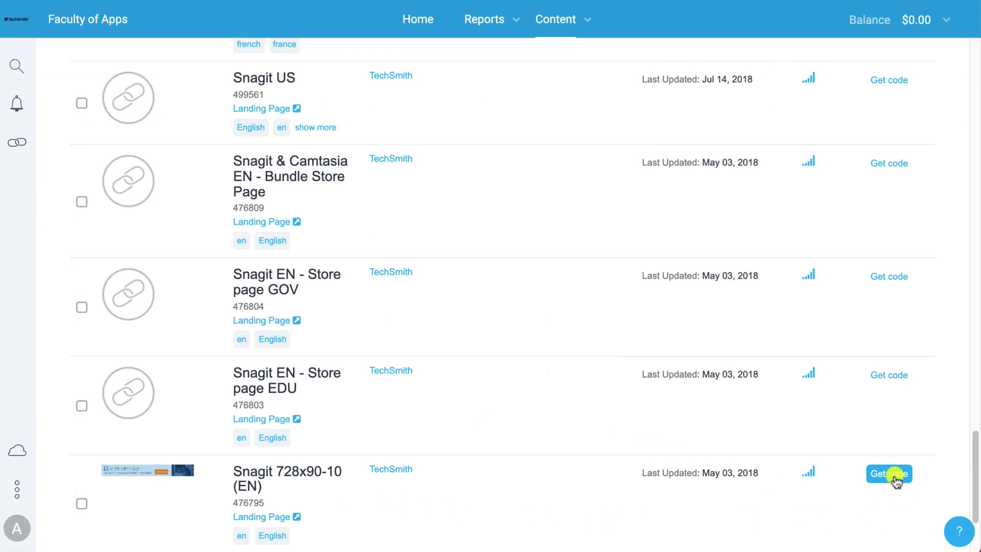
- Copy the HTML embed code for the Snagit 728x90-10 (EN) banner
left_click(894, 478)
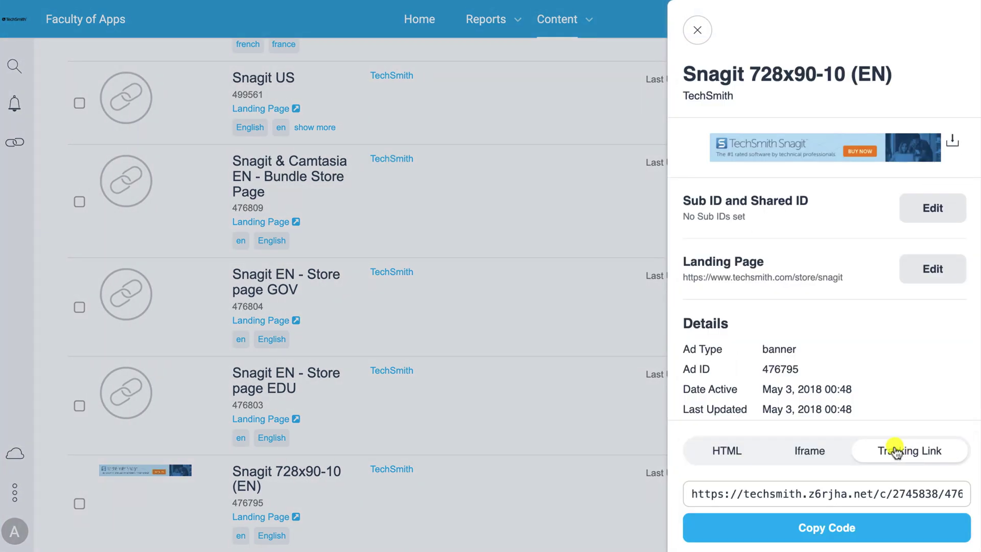
left_click(725, 452)
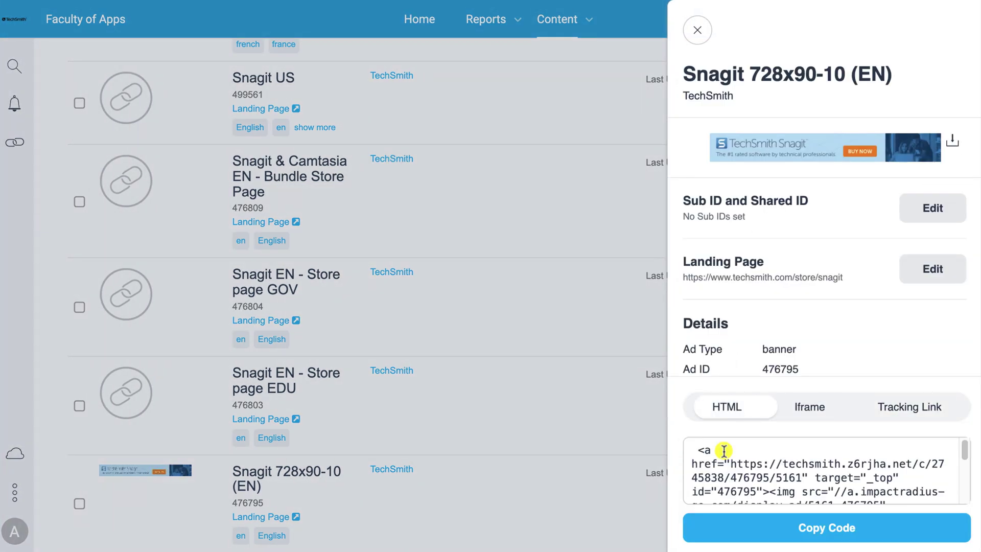
left_click(816, 529)
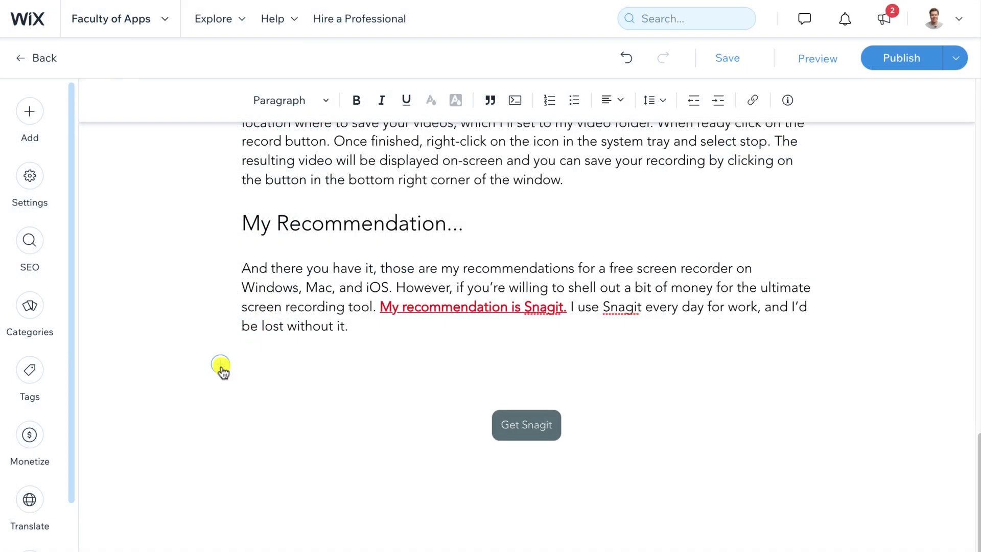
- Embed the copied Snagit banner HTML code into the post
left_click(221, 366)
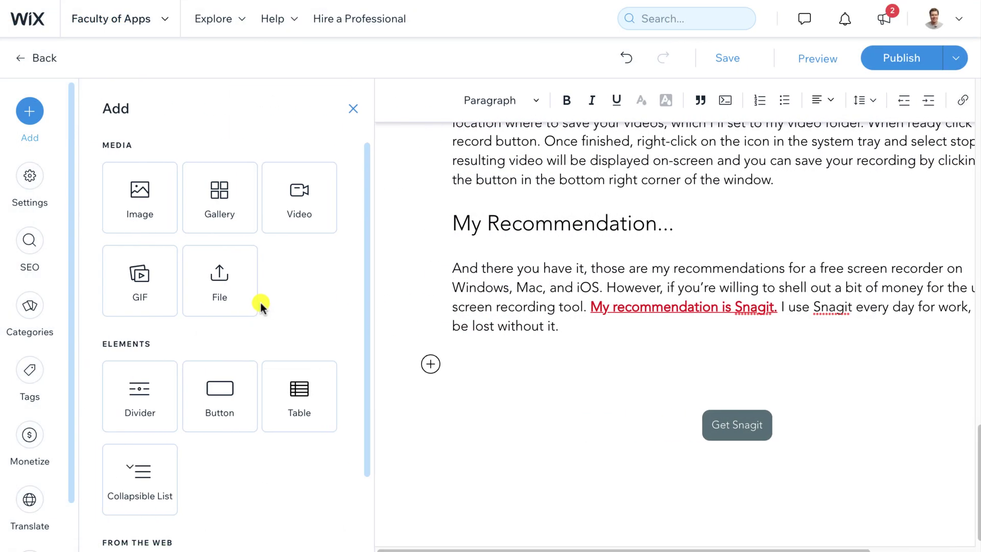
left_click_drag(372, 294, 373, 409)
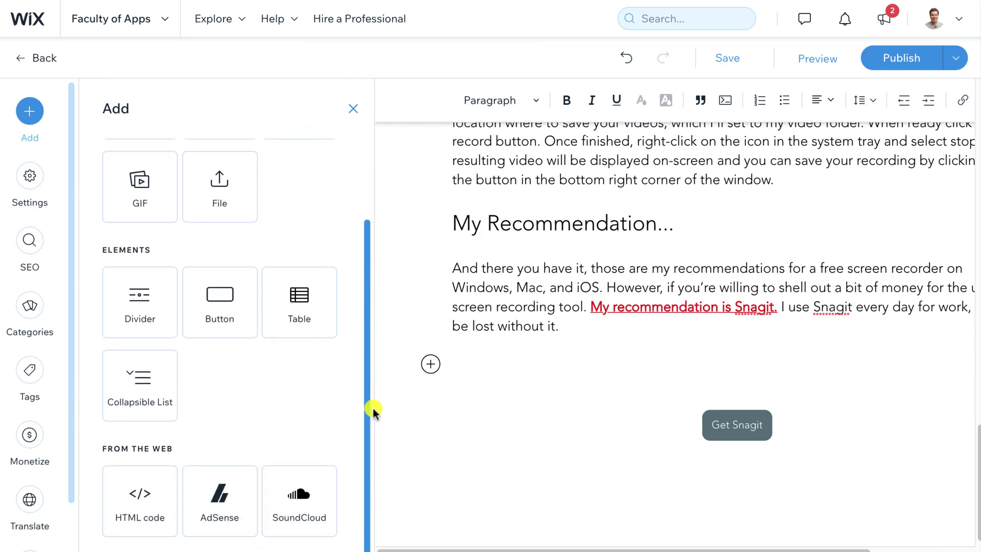
left_click(137, 500)
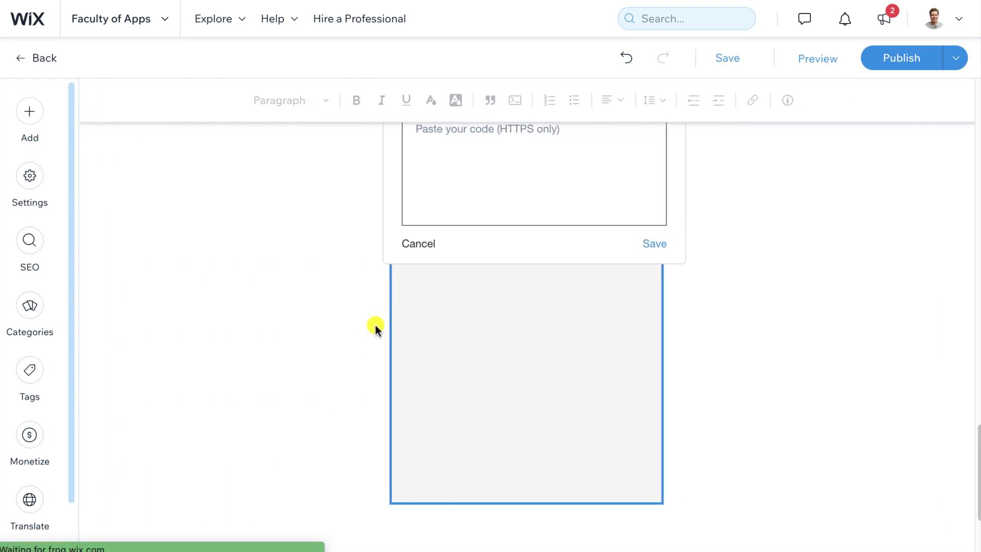
key("ctrl+v")
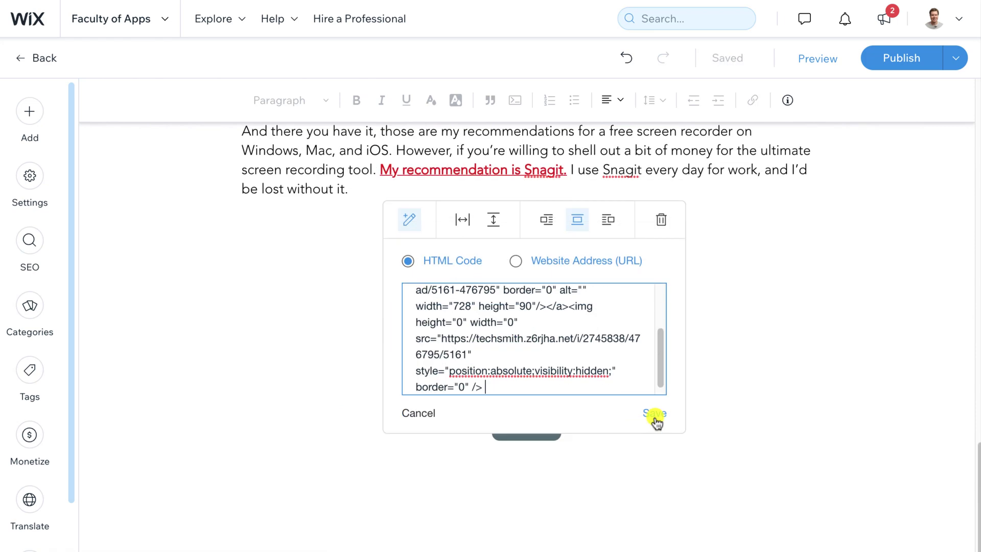
left_click(654, 414)
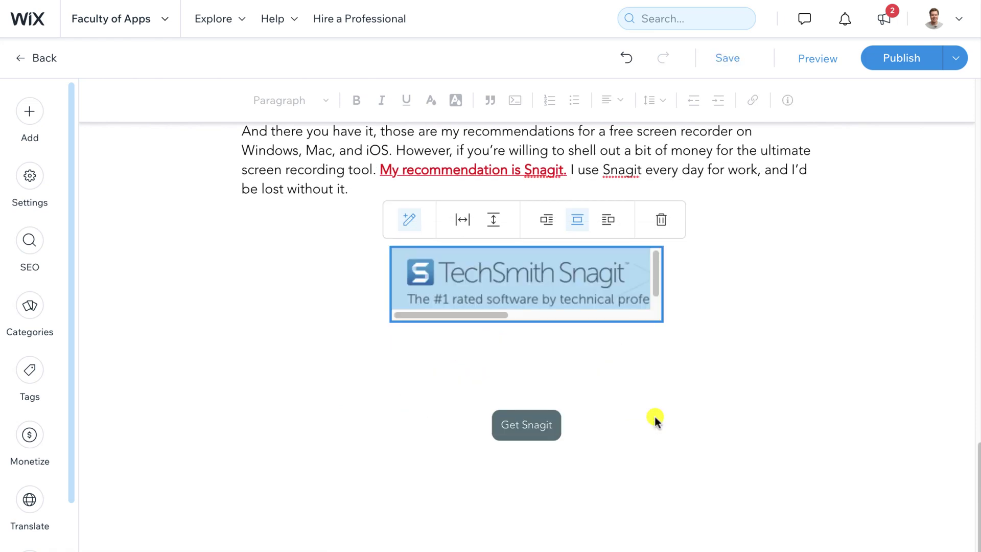
- Widen the banner to full width and move the Get Snagit button directly beneath it
left_click(461, 225)
left_click(633, 258)
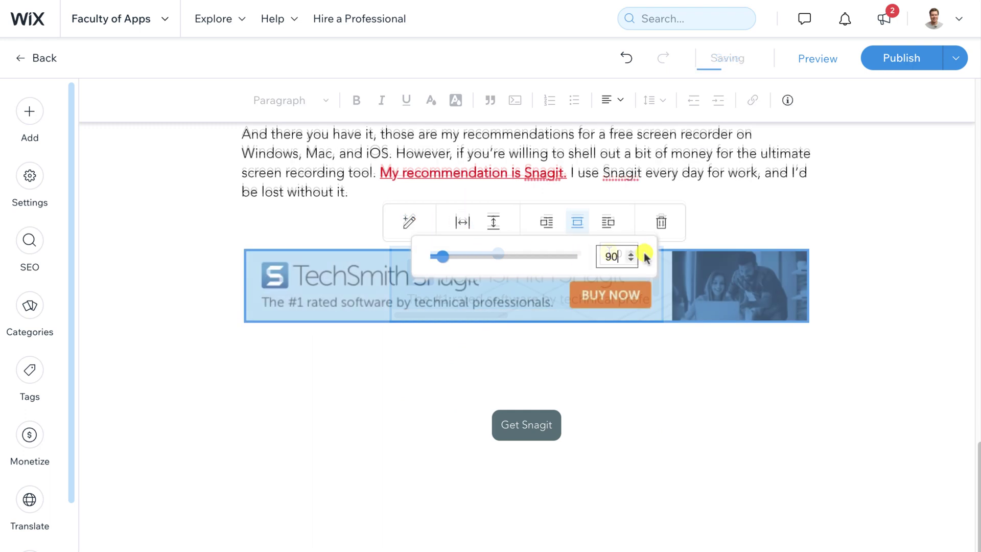
left_click(713, 236)
left_click(497, 411)
left_click_drag(497, 411, 497, 335)
- Save and publish the post, then follow its 'My recommendation is Snagit' link
scroll(876, 317, "up", 2)
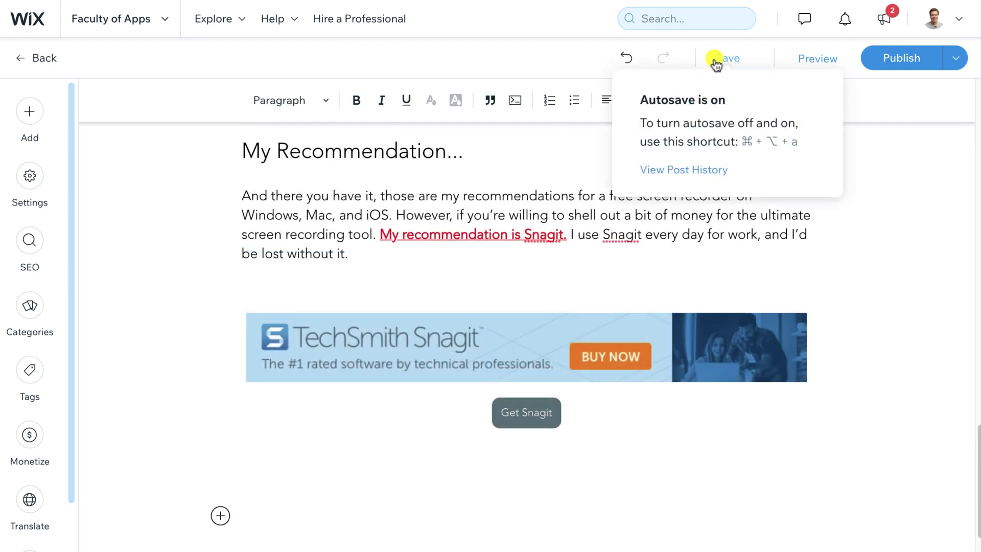
left_click(723, 61)
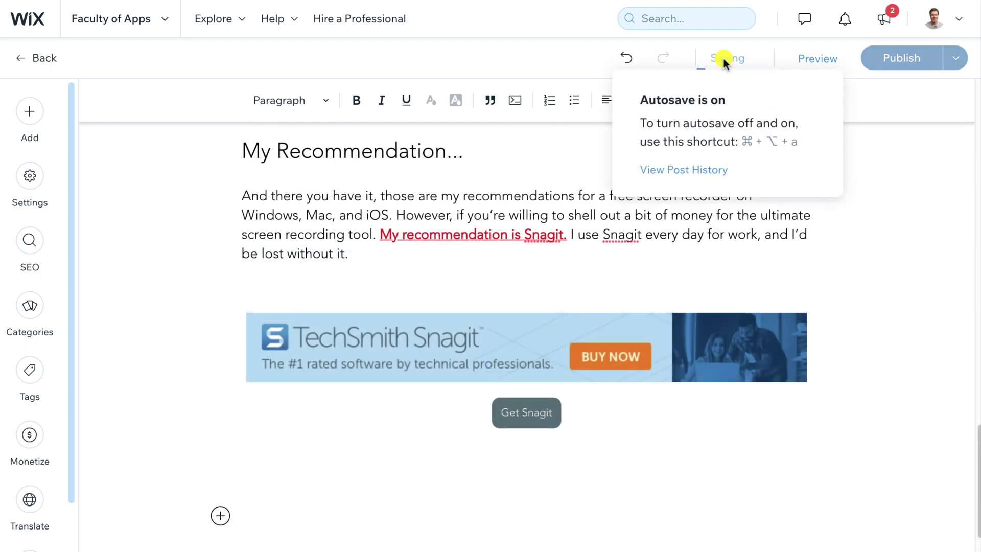
left_click(914, 59)
left_click_drag(975, 76, 976, 427)
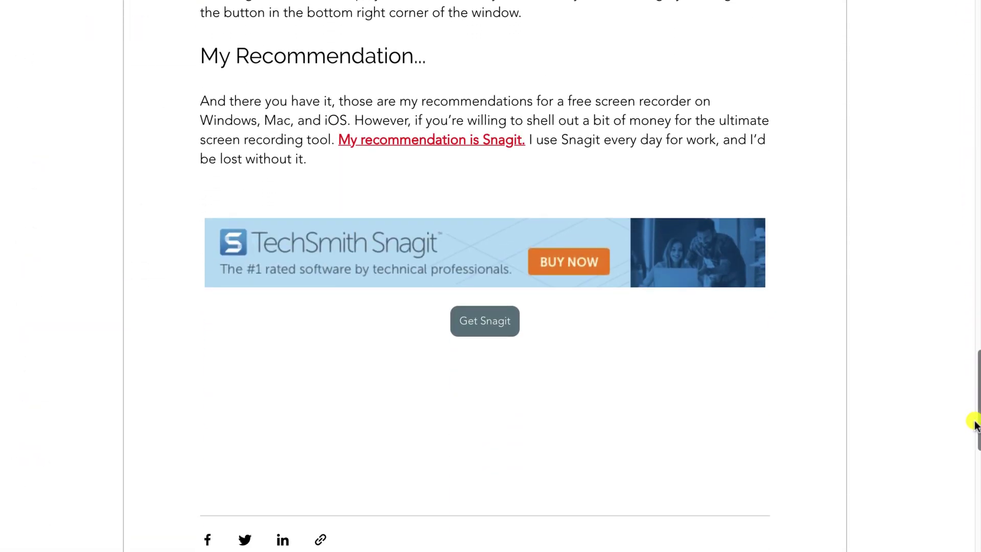
left_click(477, 143)
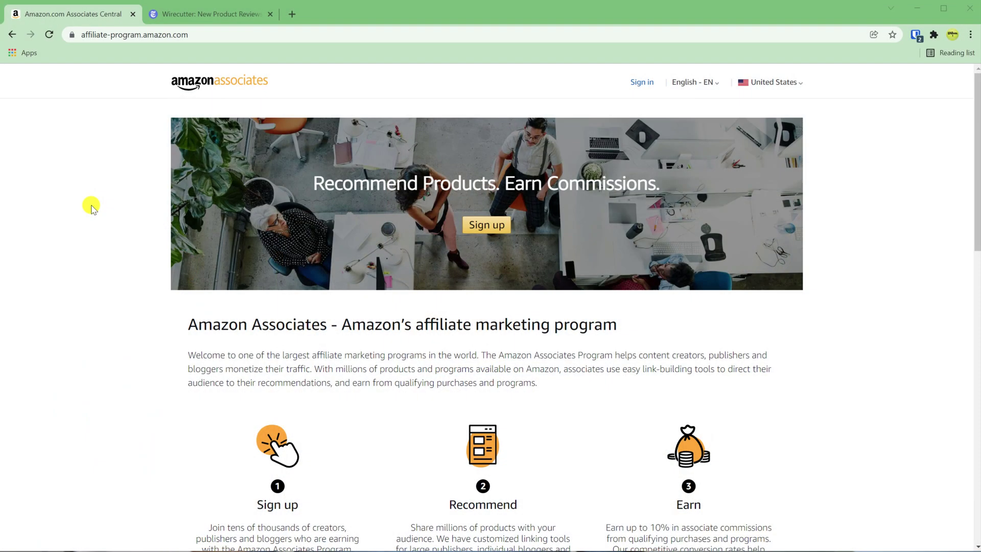
- Switch to Wirecutter and open its Best Electric Toothbrush review
left_click(208, 14)
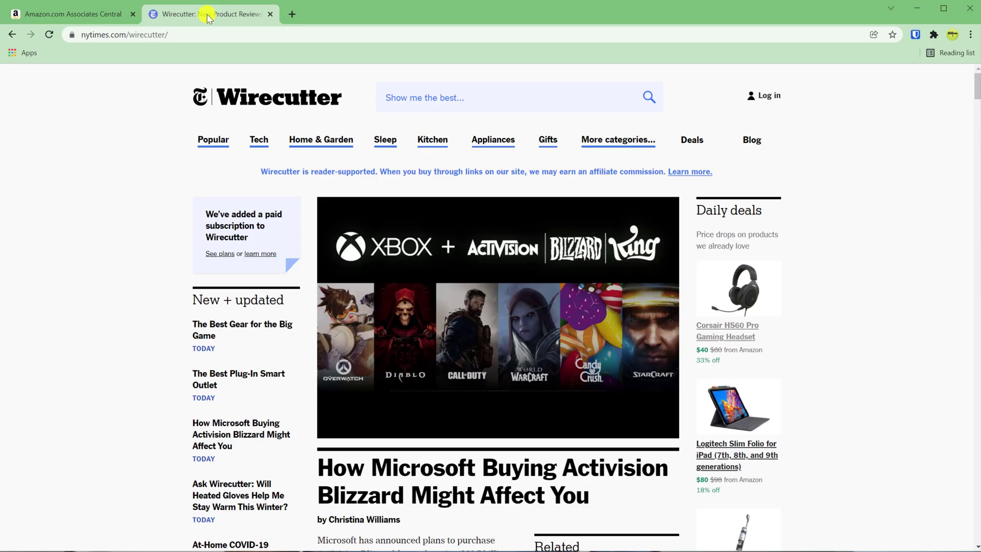
scroll(376, 240, "down", 10)
left_click(259, 472)
scroll(823, 300, "down", 15)
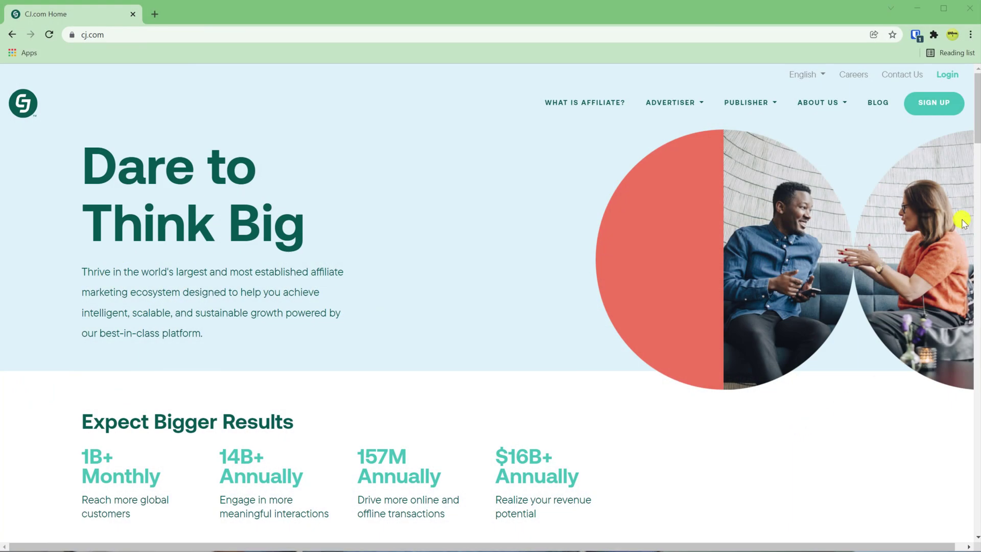
- Open CJ Affiliate's advertisers list and scroll through it
left_click(948, 75)
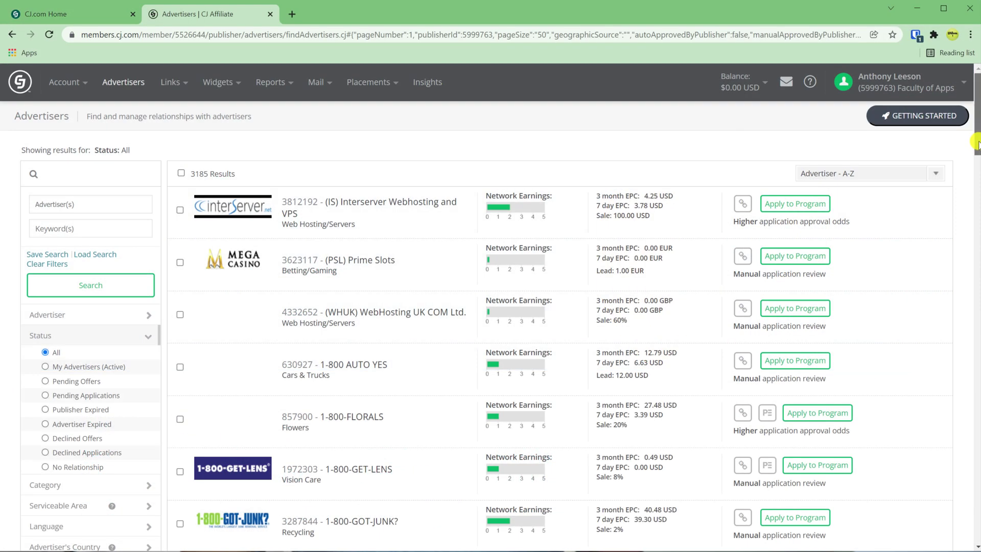
left_click_drag(977, 143, 977, 231)
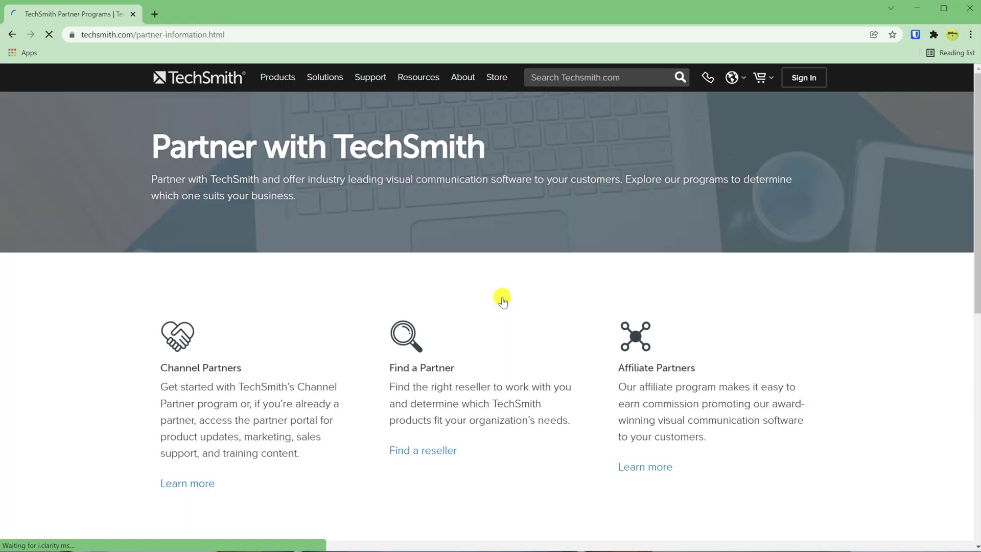
- Open TechSmith's Affiliate Partners page
left_click(646, 468)
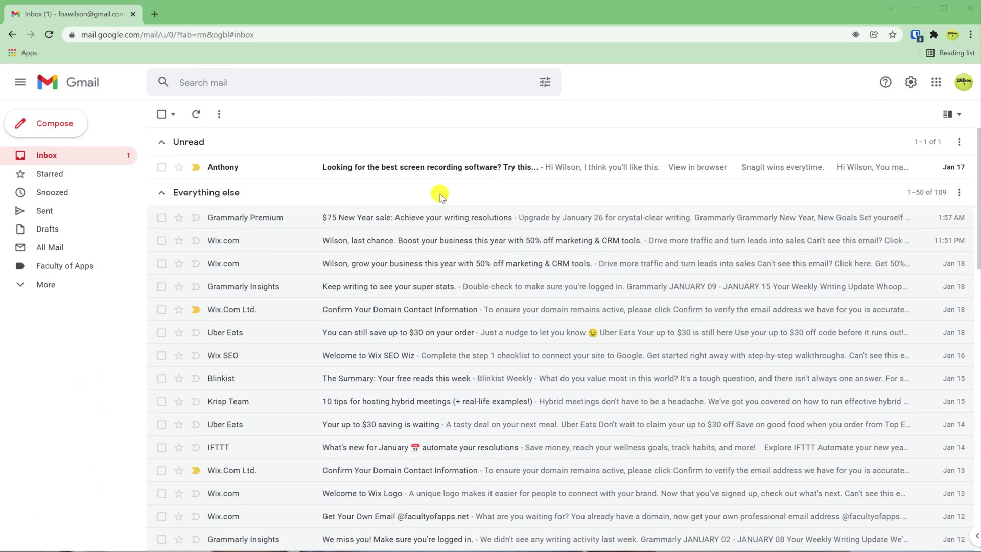
- Open the 'Looking for the best screen recording software?' email and follow its Snagit banner to TechSmith's store
left_click(442, 173)
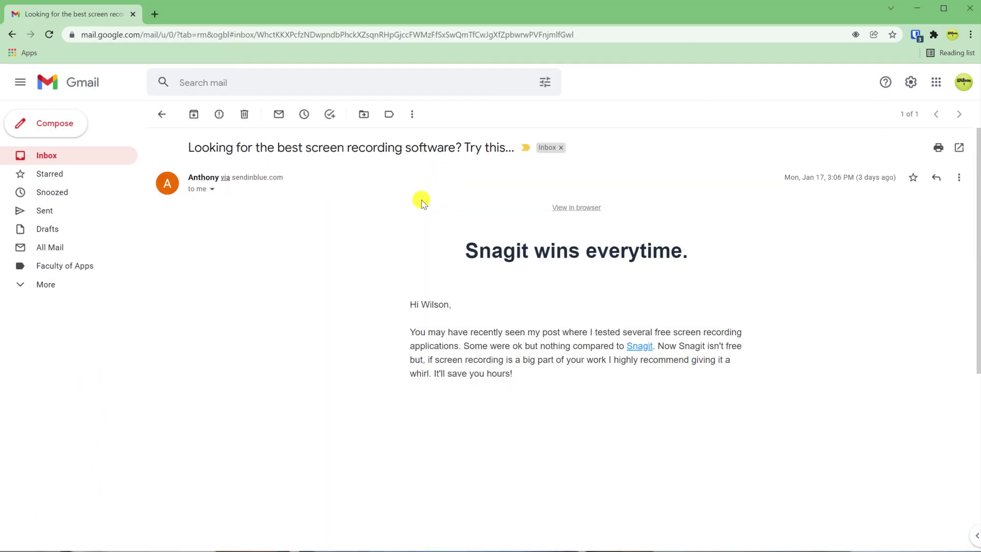
scroll(919, 232, "down", 2)
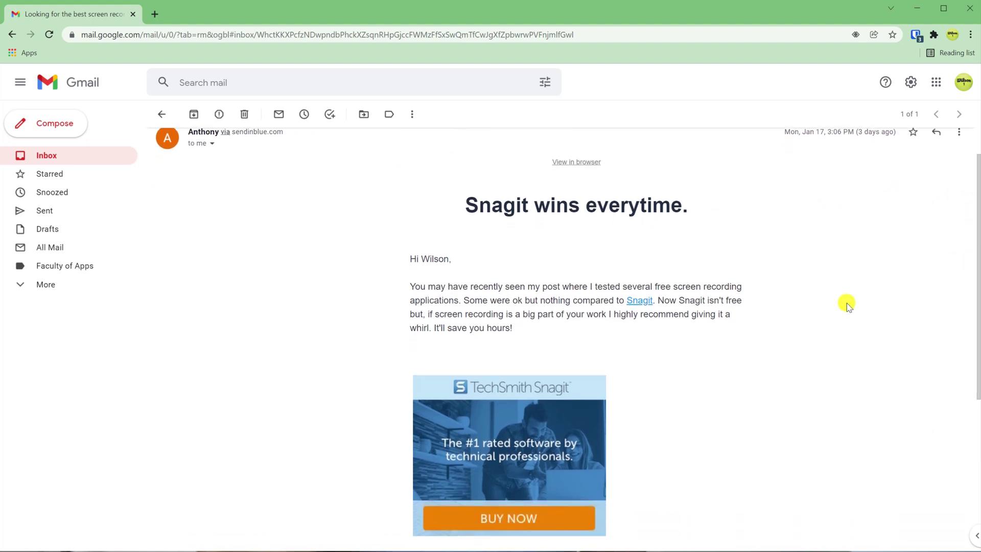
left_click(535, 469)
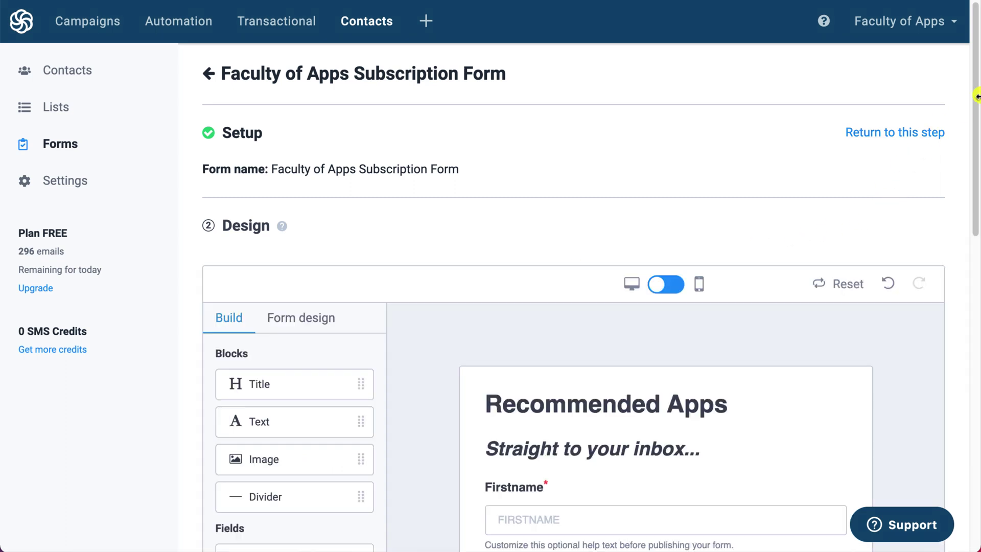
- Expand the form's Share step and select its HTML embed code
left_click_drag(976, 95, 964, 401)
left_click(868, 413)
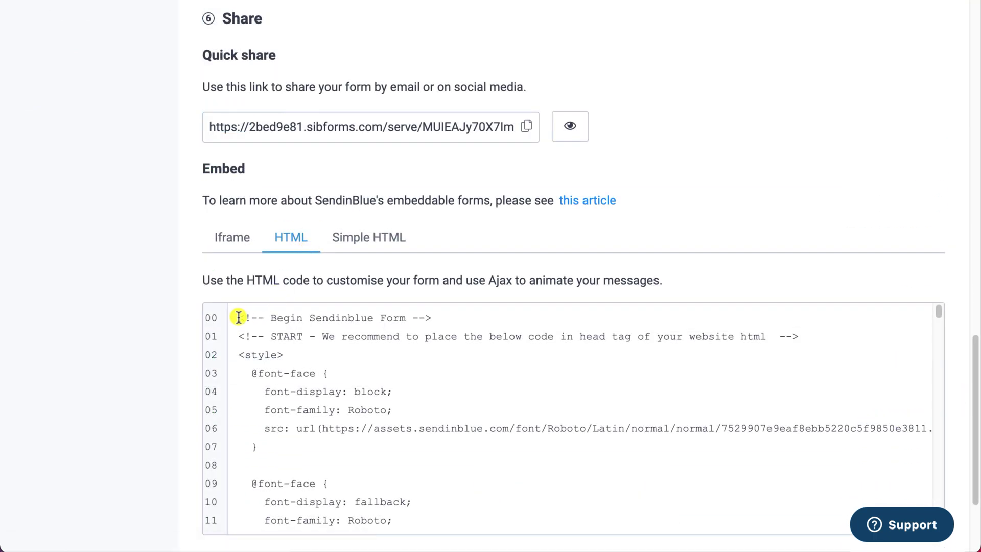
left_click_drag(238, 318, 396, 480)
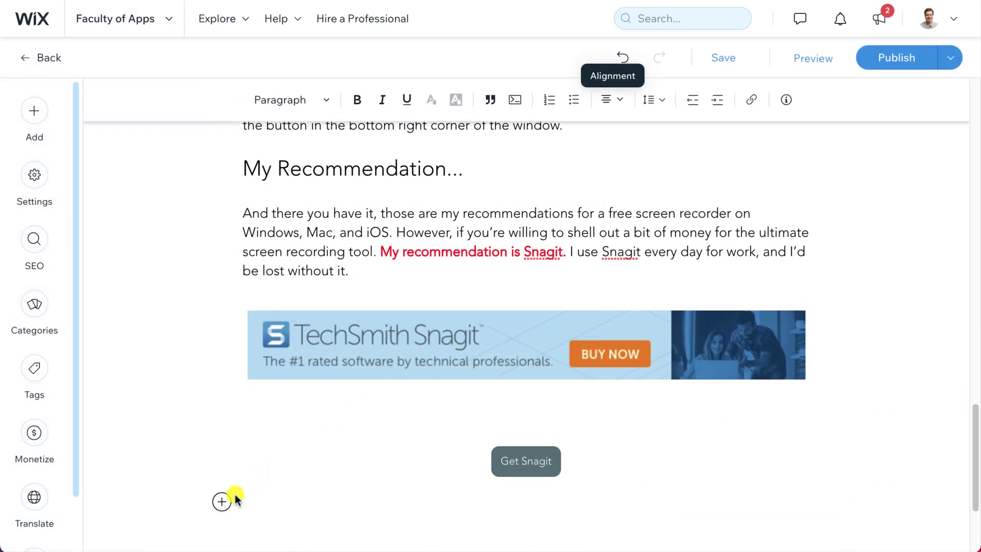
- Add an HTML Code element to the post, paste the Sendinblue form code and save it
left_click(222, 503)
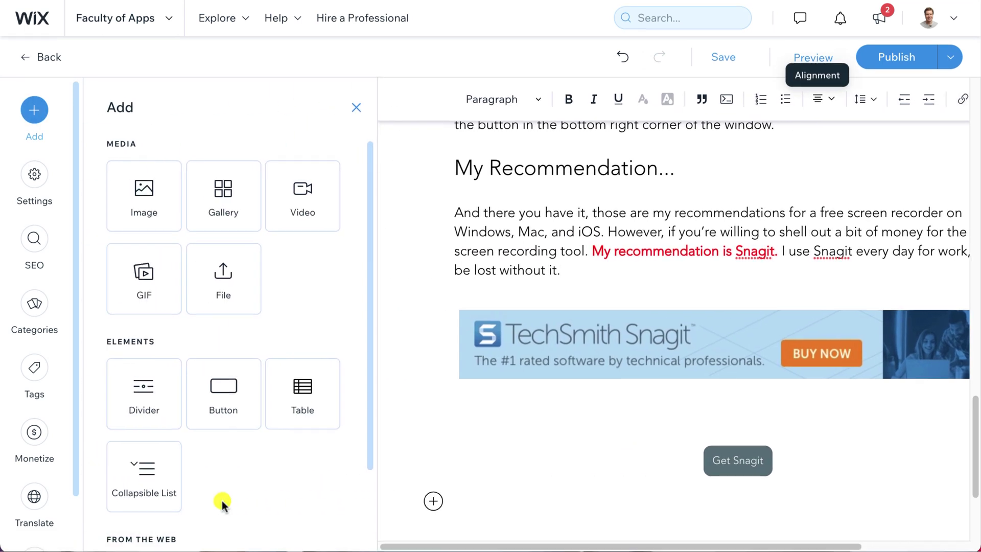
left_click_drag(371, 435, 368, 512)
left_click(143, 485)
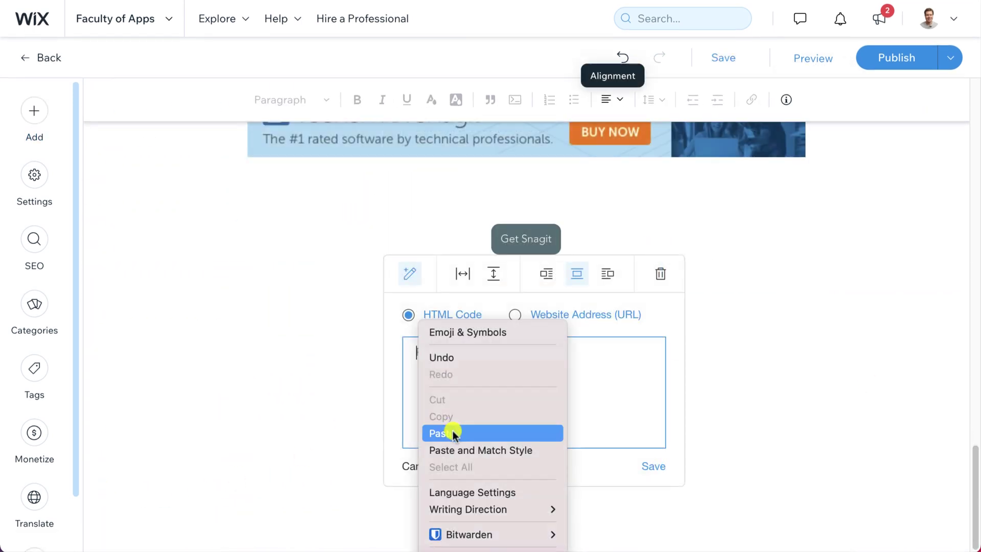
left_click(438, 432)
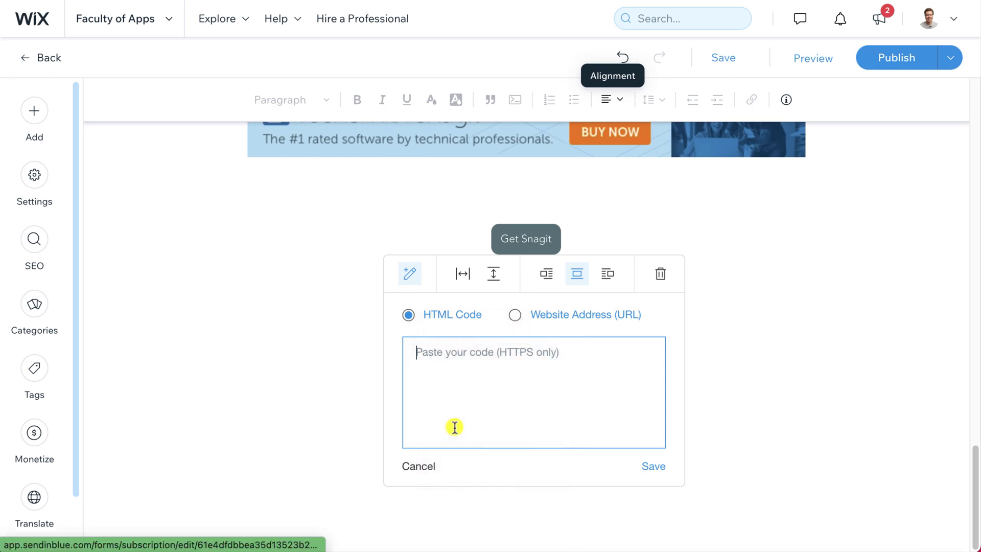
left_click(653, 467)
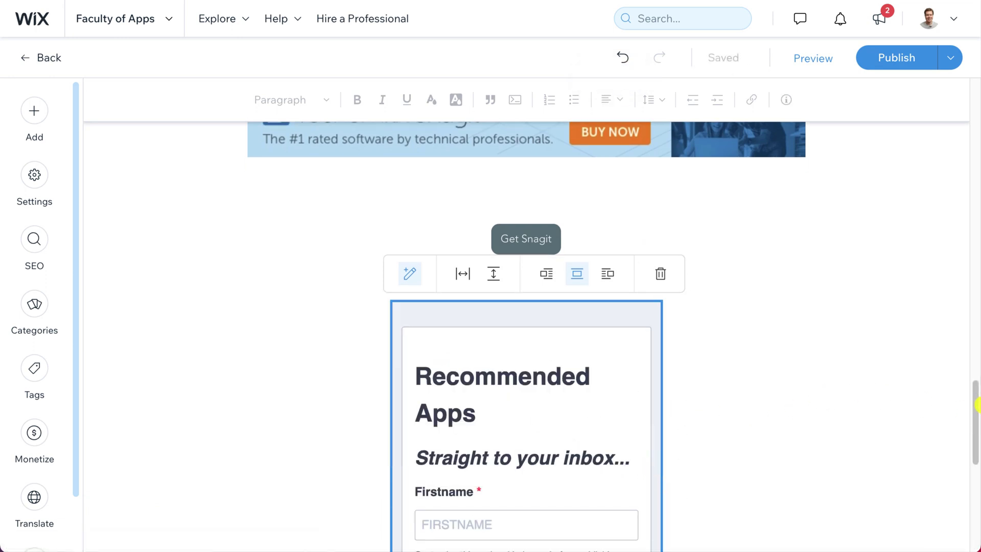
left_click_drag(975, 398, 977, 434)
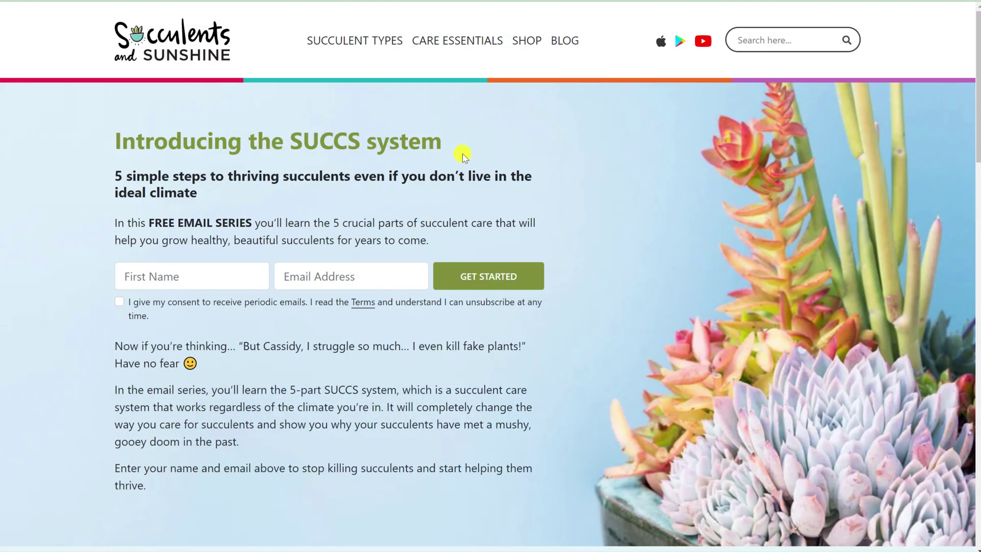
- Open the Succulents and Sunshine Shop page and scroll through its products
left_click(518, 49)
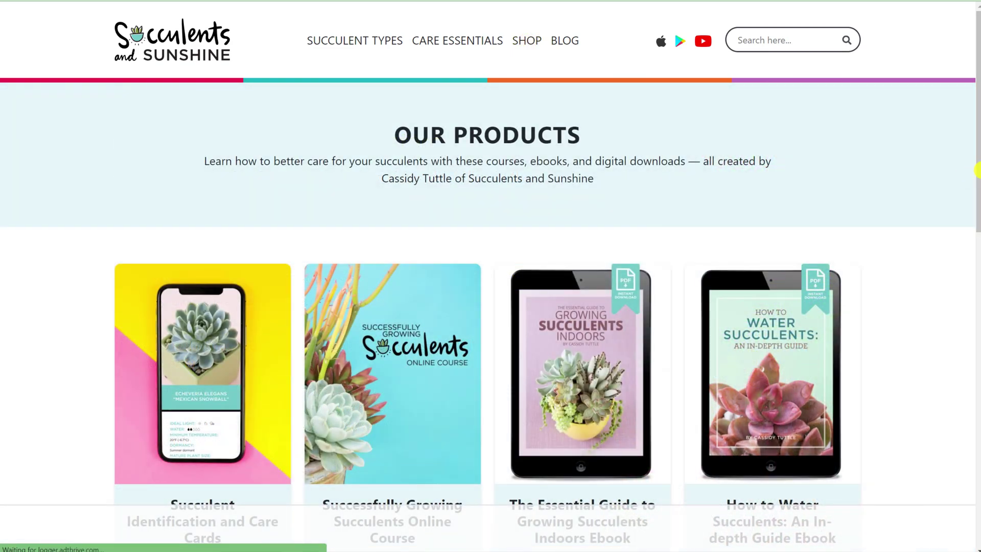
scroll(977, 170, "down", 4)
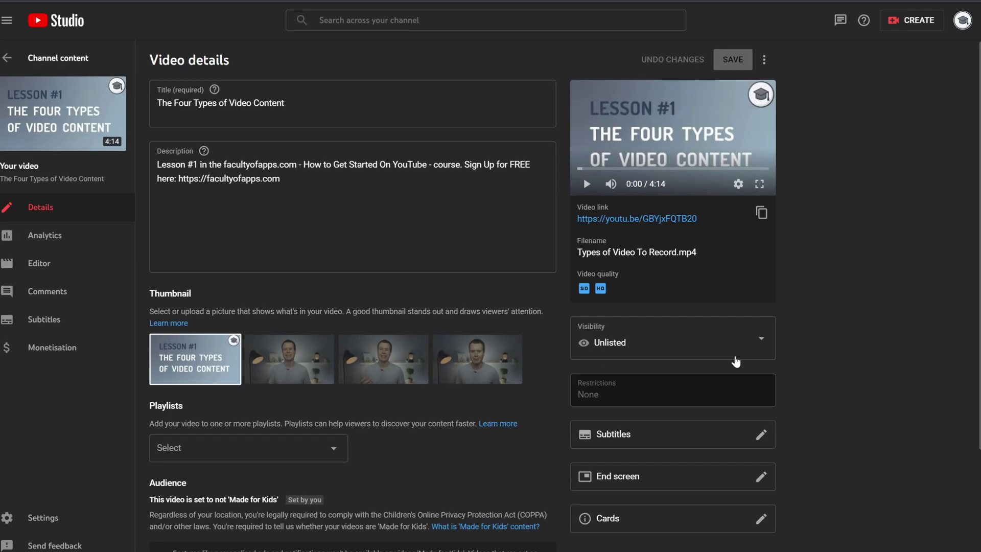
- Show the lesson video's Private, Unlisted and Public visibility choices
left_click(764, 337)
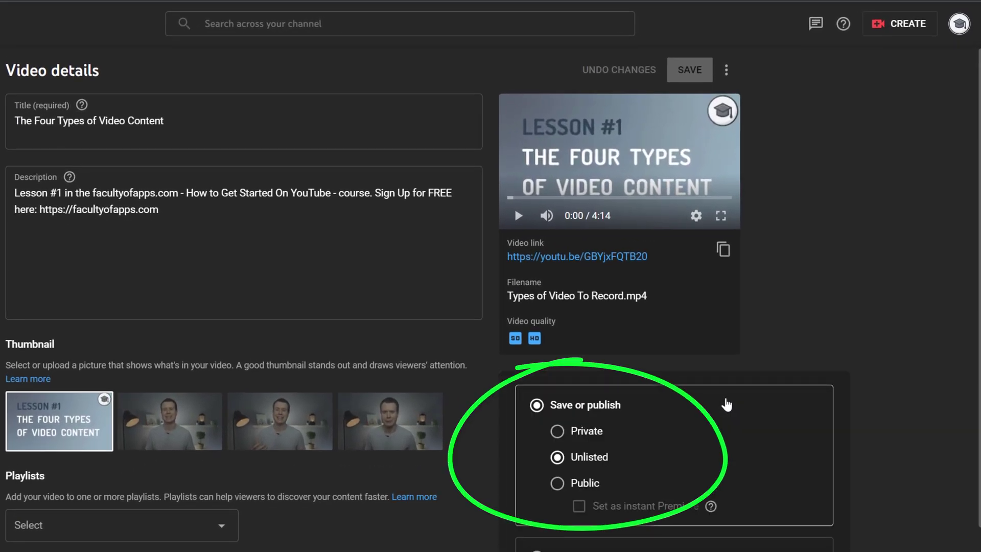